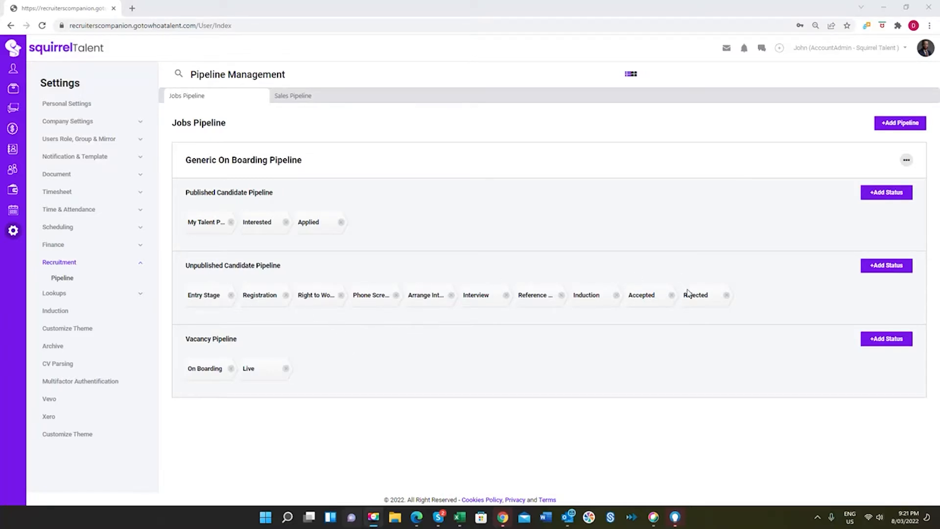
# - Check the Candidate Registration assessment settings of the Registration stage in the Unpublished Candidate Pipeline, and close them without changes
pyautogui.click(271, 296)
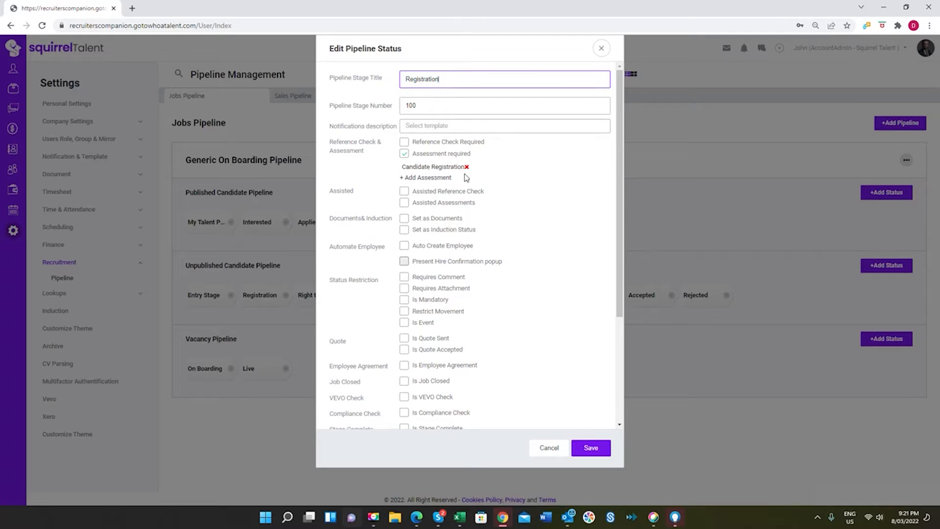
pyautogui.click(444, 167)
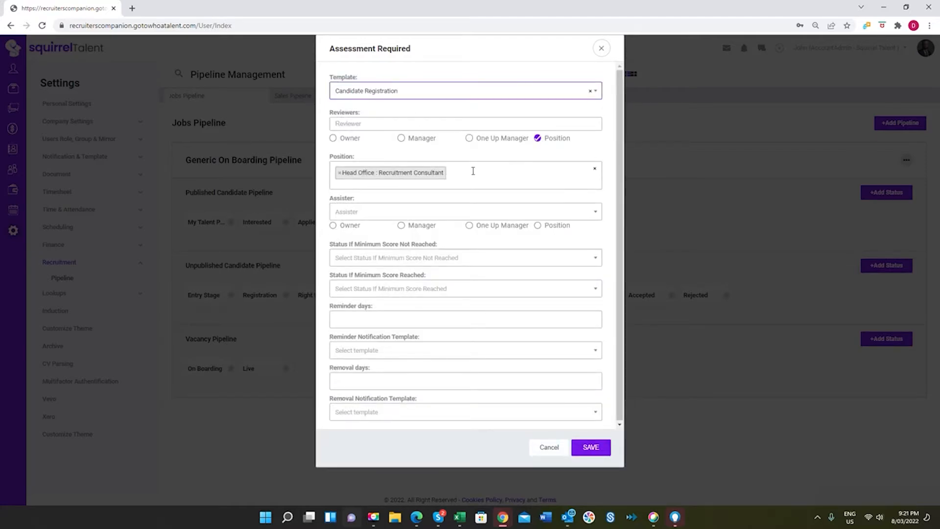
pyautogui.click(602, 50)
pyautogui.click(602, 51)
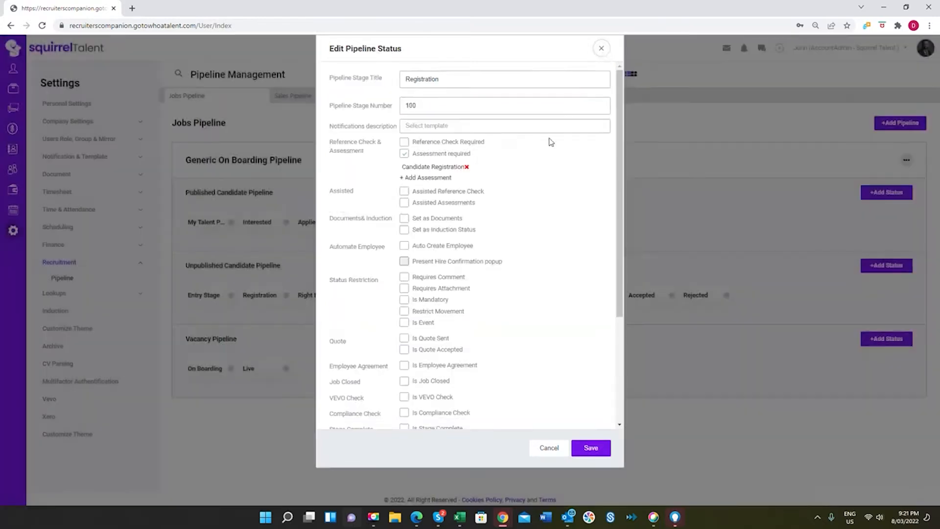
pyautogui.click(598, 49)
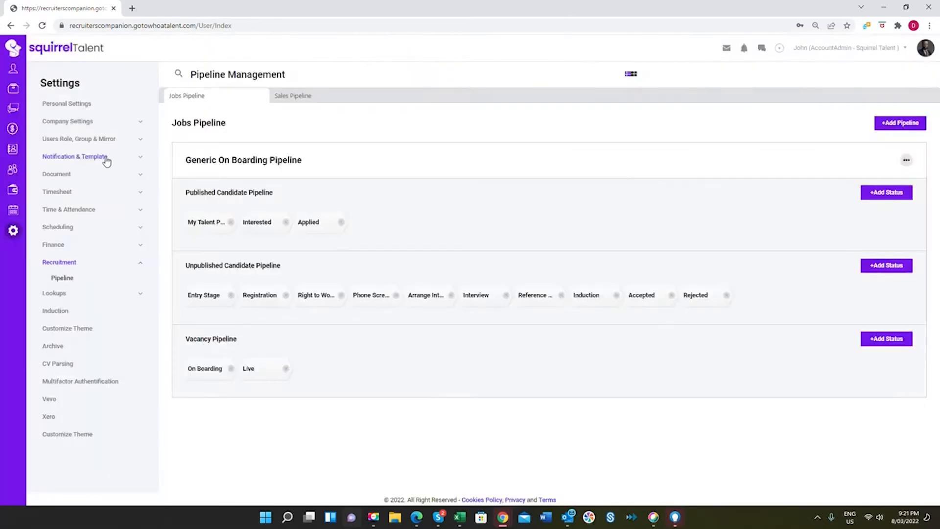
# - Open the Candidate Registration assessment template for editing from the Assessment/Review settings
pyautogui.click(69, 157)
pyautogui.click(71, 200)
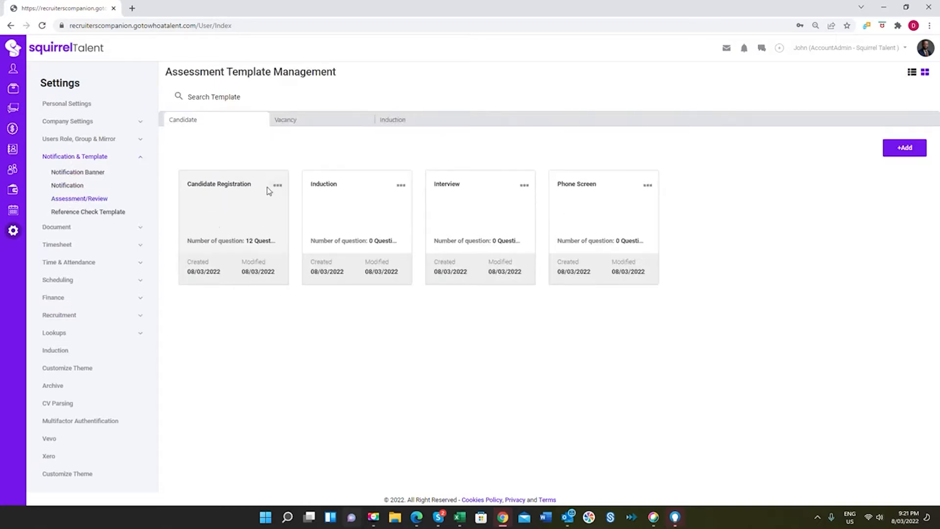
pyautogui.click(278, 187)
pyautogui.click(253, 203)
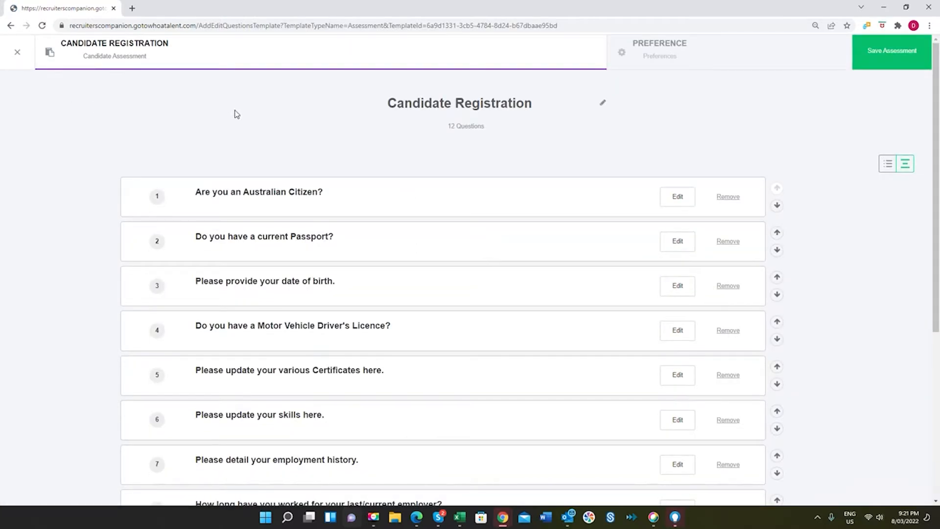
# - Examine the assessment's preferences, from default view and scoring to the review and email notification options
pyautogui.click(653, 57)
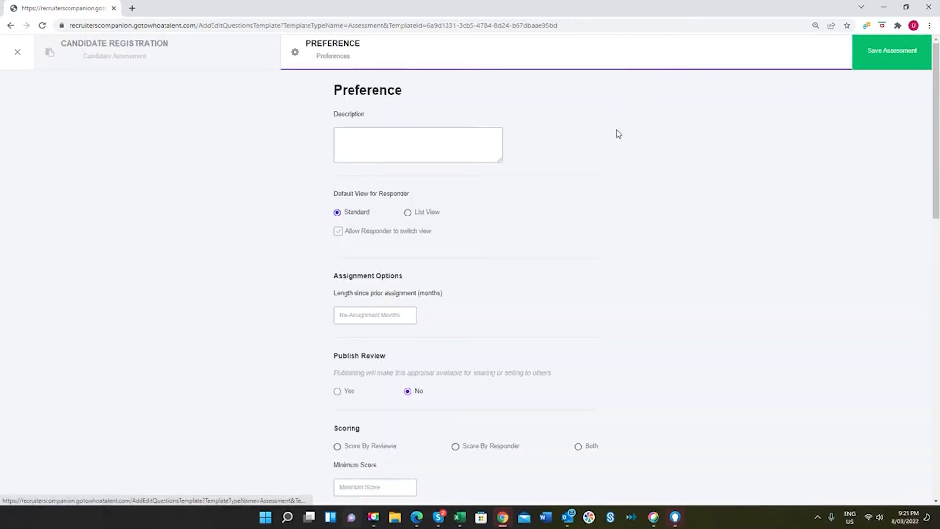
pyautogui.scroll(-5, 609, 180)
pyautogui.scroll(-5, 609, 181)
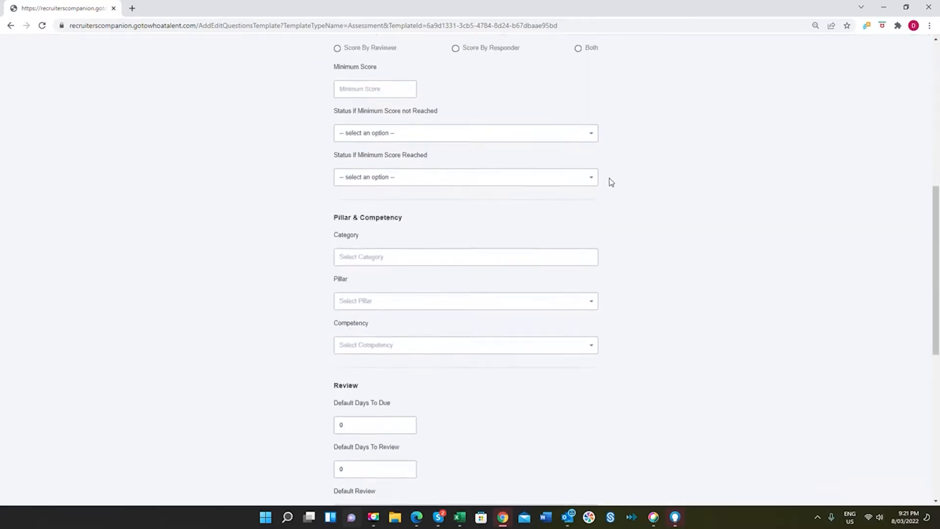
pyautogui.scroll(-3, 411, 409)
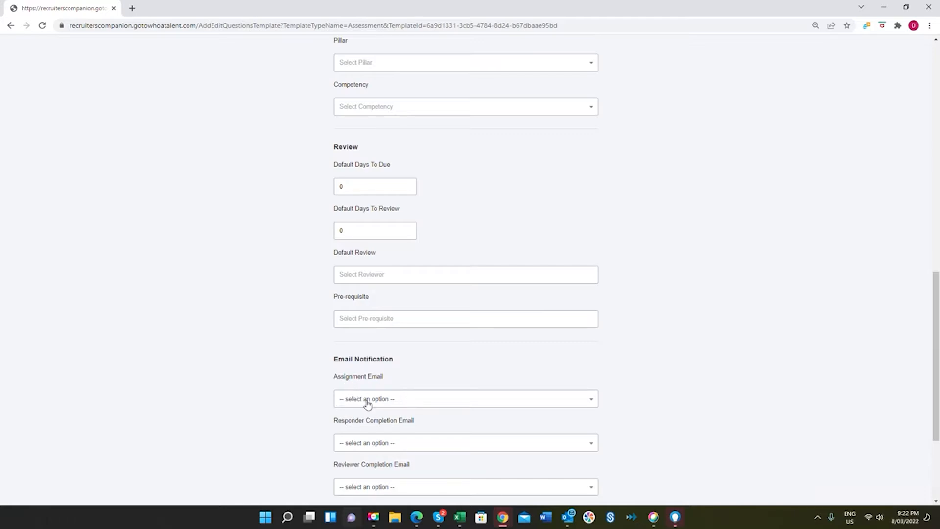
pyautogui.scroll(5, 315, 291)
pyautogui.scroll(7, 315, 289)
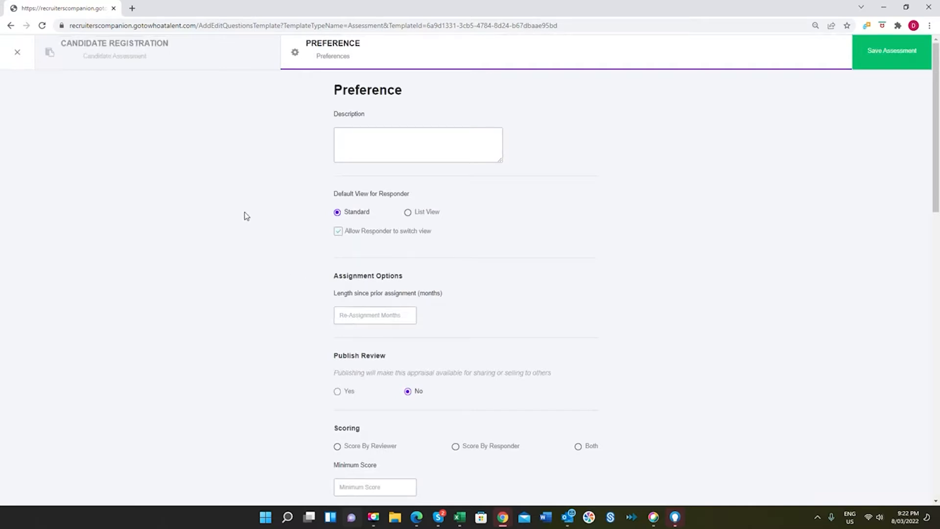
# - Leave the Candidate Registration assessment template without saving changes
pyautogui.click(19, 55)
pyautogui.click(552, 166)
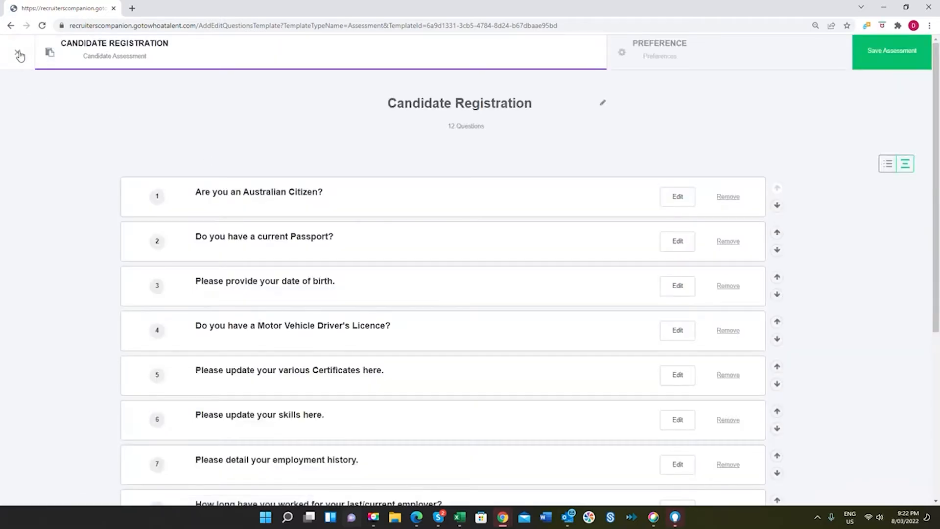
pyautogui.click(19, 54)
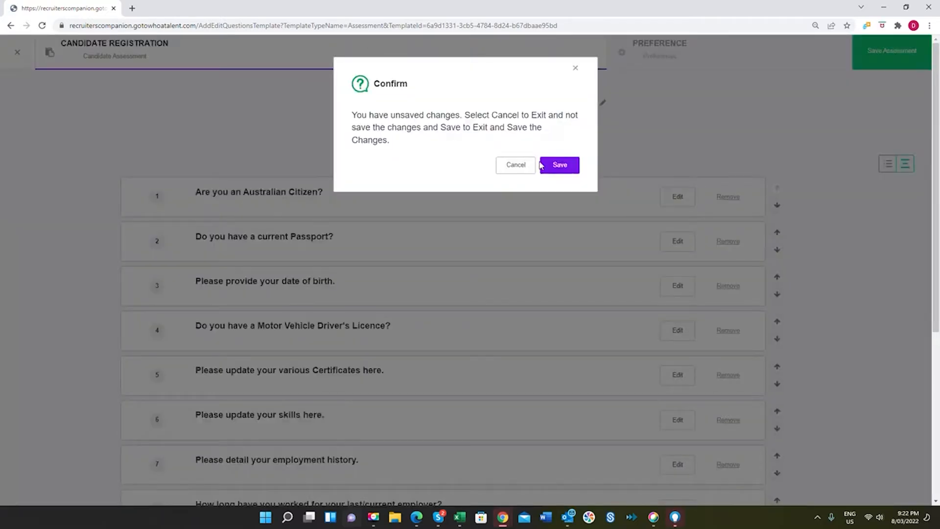
pyautogui.click(512, 165)
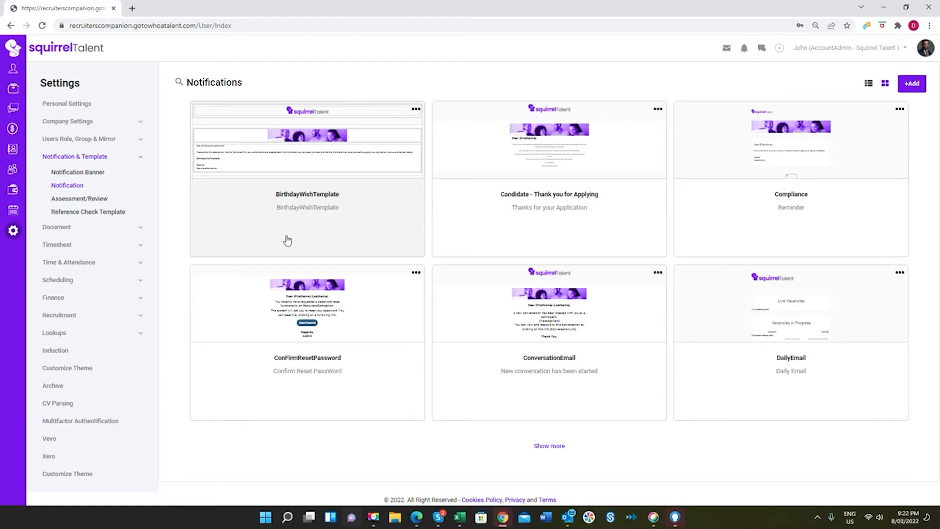
# - Start a new notification template and look over its media, distribution and email body sections
pyautogui.click(912, 84)
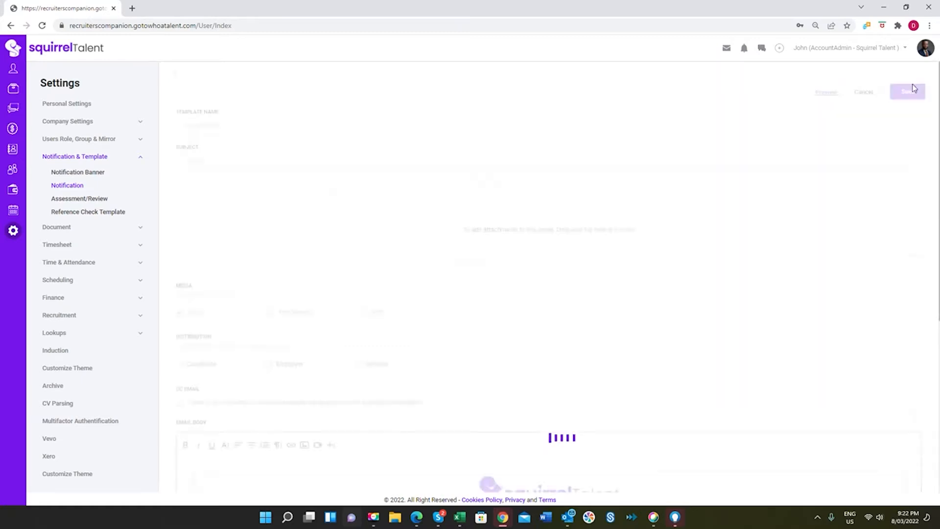
pyautogui.scroll(-2, 615, 256)
pyautogui.scroll(-4, 606, 361)
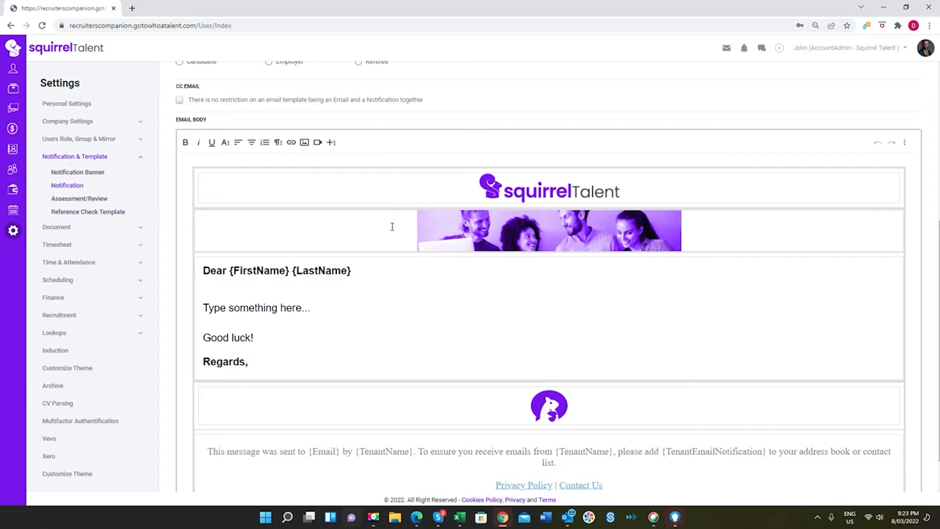
pyautogui.scroll(1, 392, 226)
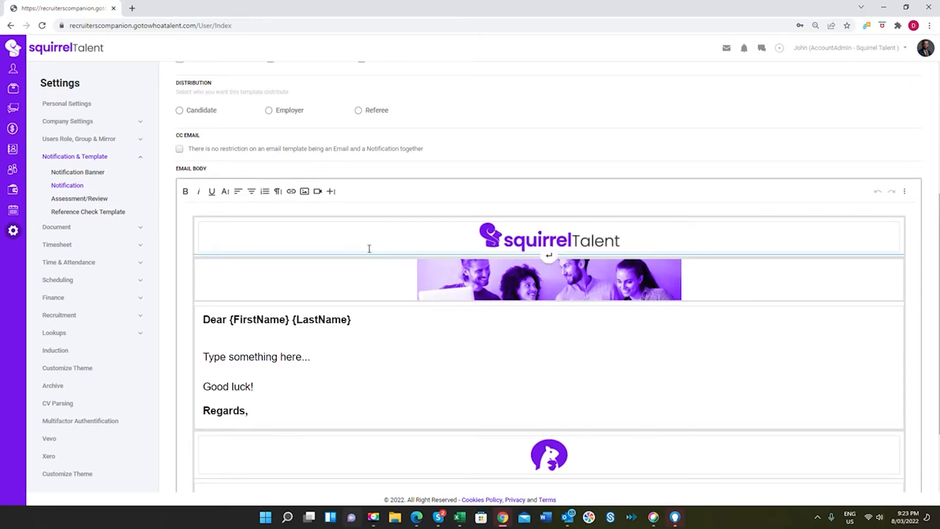
pyautogui.scroll(3, 368, 249)
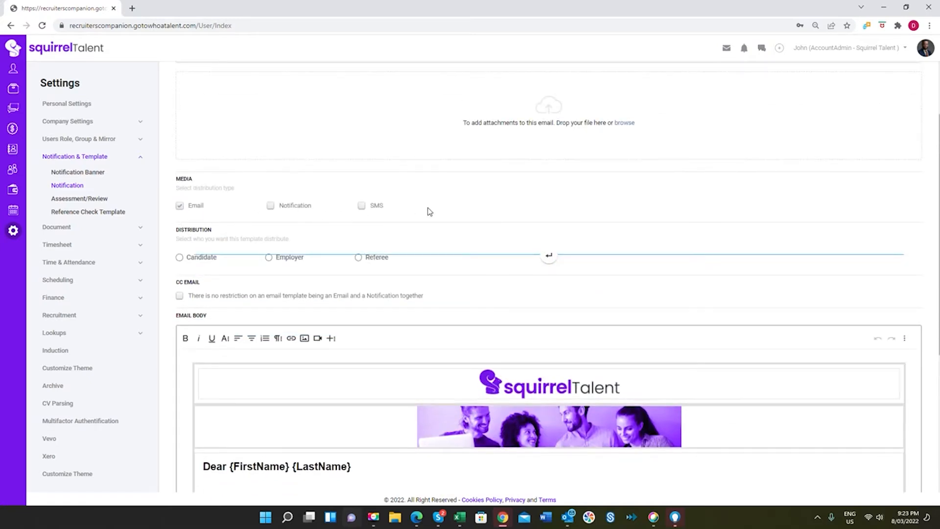
pyautogui.scroll(2, 428, 211)
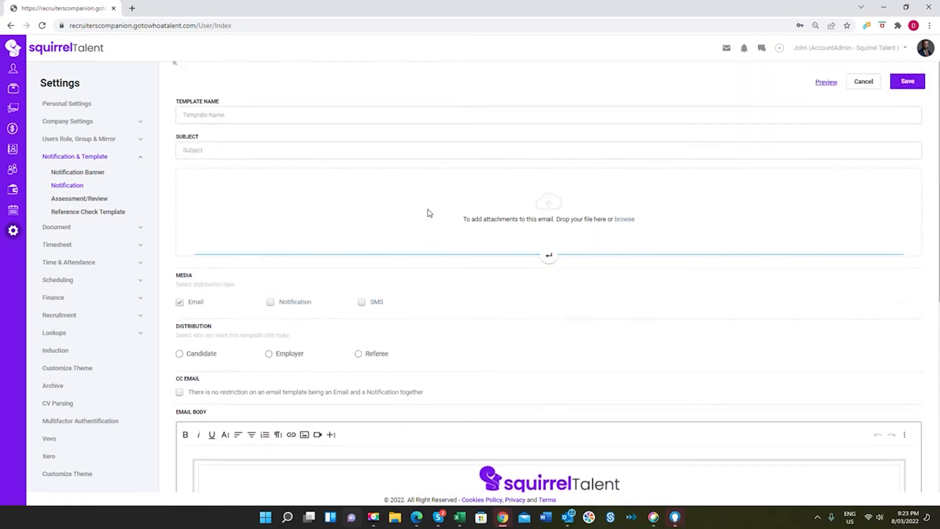
# - Name the template "Candidate Registration" and set its subject to "Please complete your Candidate Registration"
pyautogui.click(205, 118)
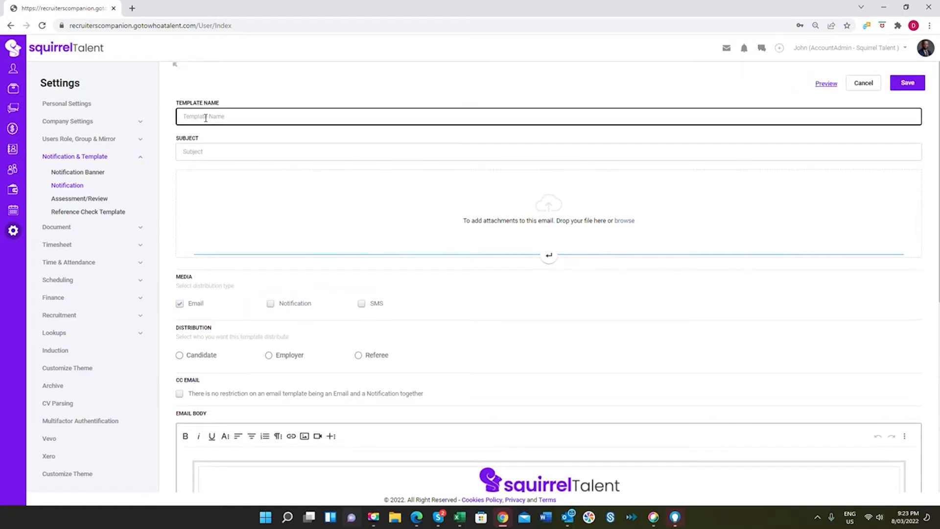
pyautogui.write('Candidate Registration')
pyautogui.hotkey('alt', 'Tab')
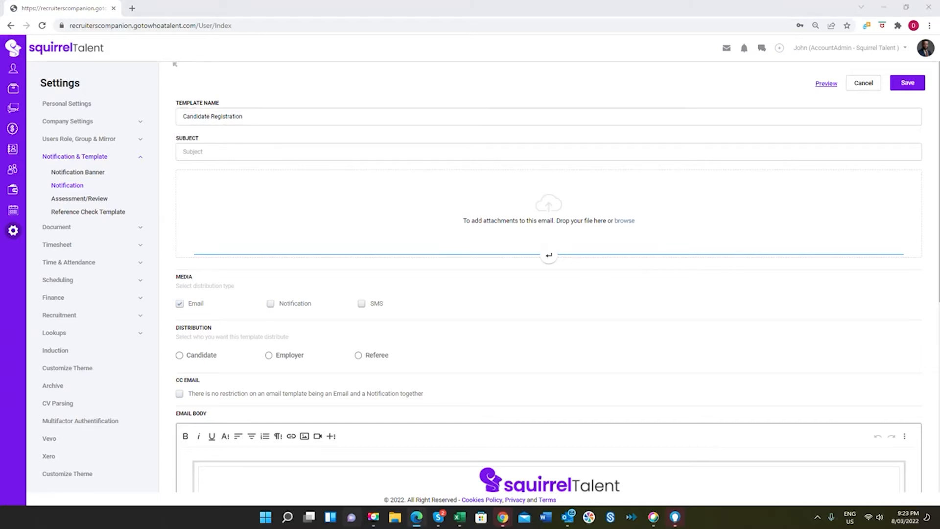
pyautogui.click(196, 154)
pyautogui.write('Please complete your Candidate Registration')
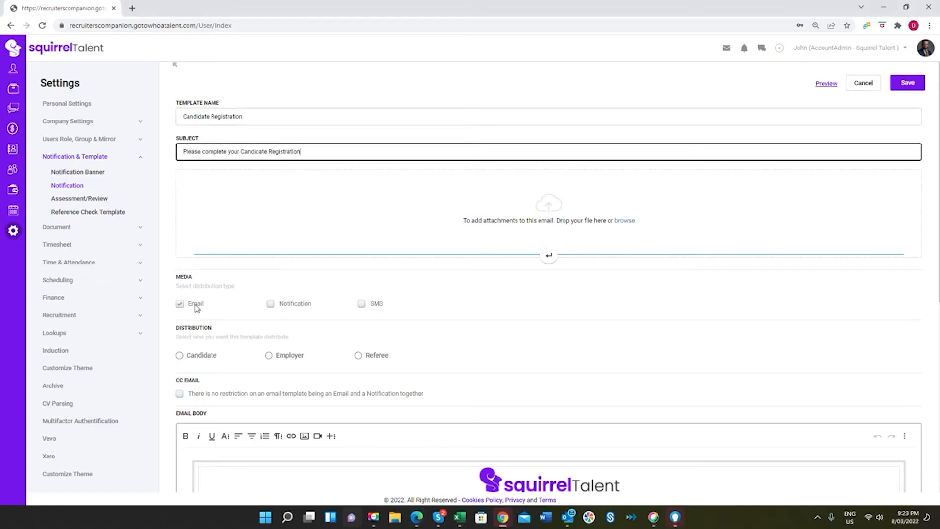
# - Replace the default email text, greeting through sign-off, with the prepared Squirrel Talent message asking candidates to complete their Candidate Registration, including its link
pyautogui.scroll(-1, 289, 315)
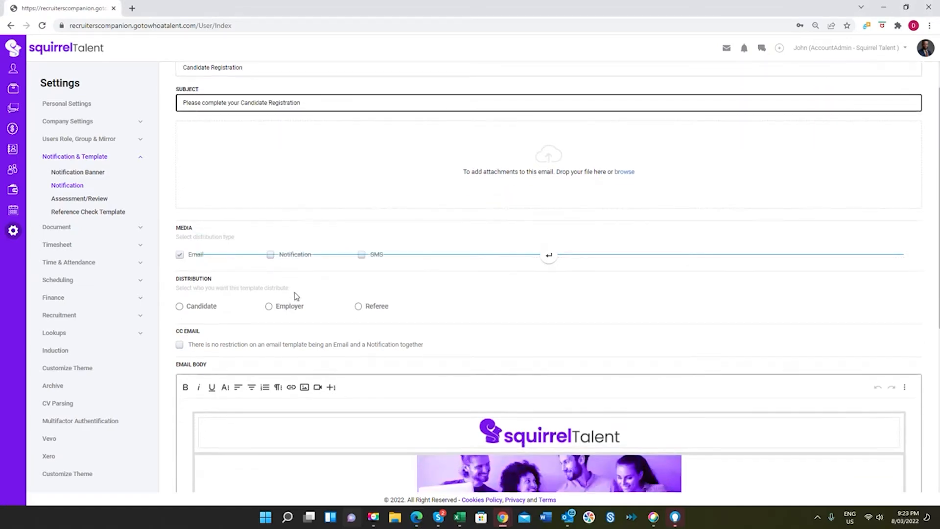
pyautogui.scroll(-5, 297, 276)
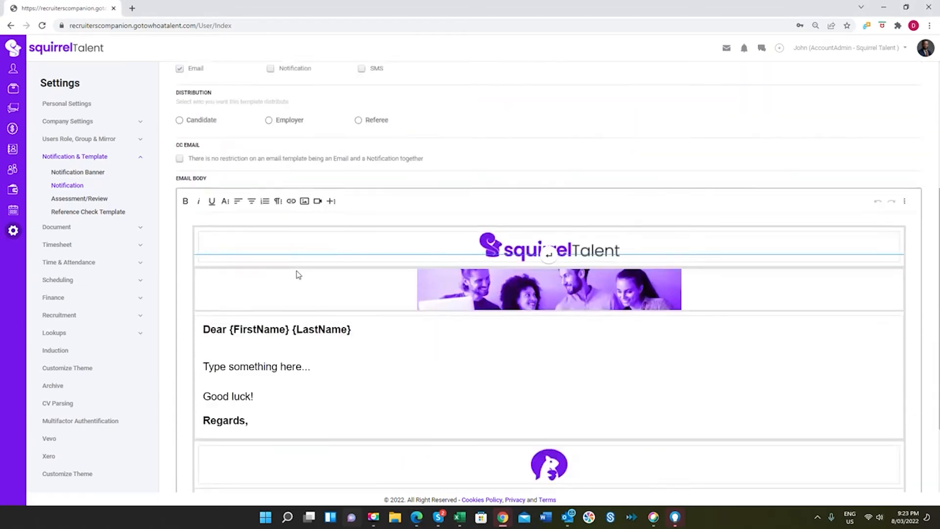
pyautogui.scroll(-1, 298, 275)
pyautogui.scroll(1, 299, 278)
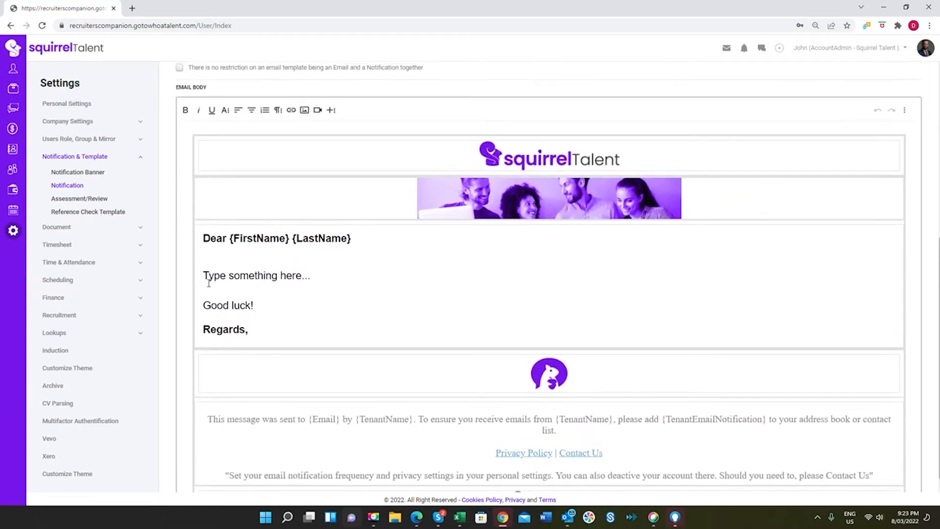
pyautogui.hotkey('alt', 'Tab')
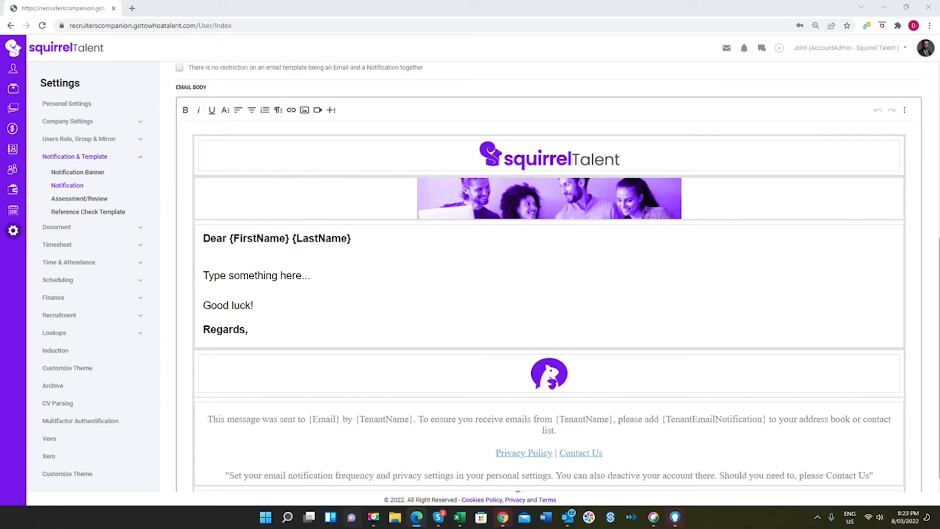
pyautogui.click(258, 332)
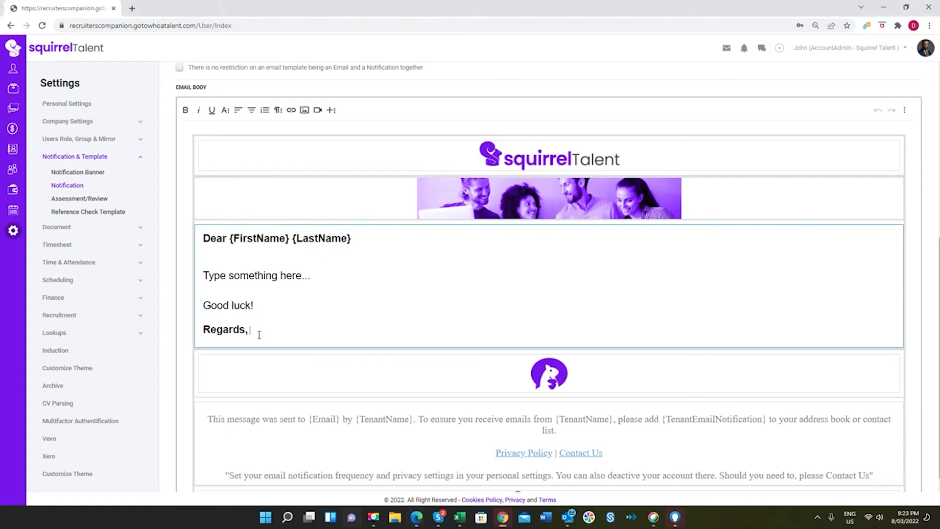
pyautogui.tripleClick(259, 335)
pyautogui.hotkey('shift', 'Up')
pyautogui.hotkey('shift', 'Up')
pyautogui.hotkey('shift', 'Up')
pyautogui.hotkey('shift', 'Up')
pyautogui.hotkey('shift', 'Up')
pyautogui.hotkey('shift', 'Up')
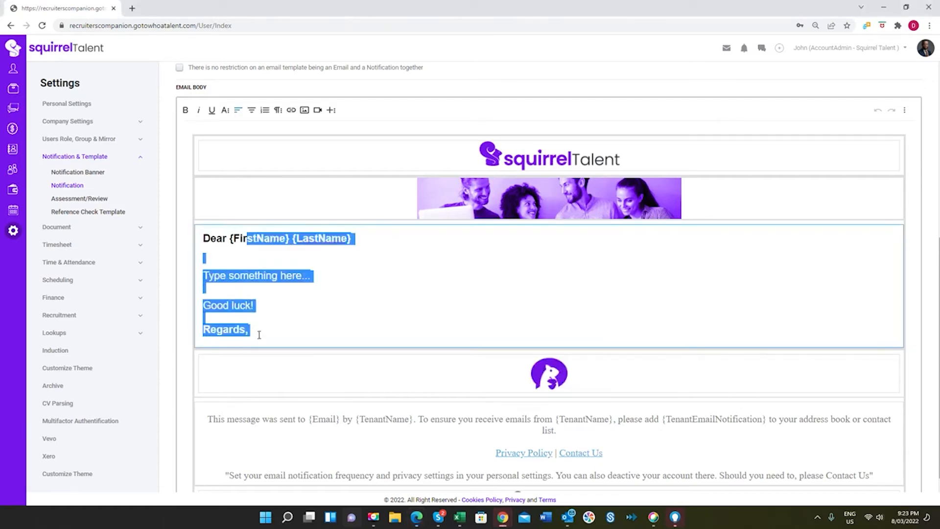
pyautogui.hotkey('shift', 'Left')
pyautogui.hotkey('shift', 'Left')
pyautogui.hotkey('shift', 'Left')
pyautogui.hotkey('shift', 'Left')
pyautogui.hotkey('shift', 'Left')
pyautogui.hotkey('shift', 'Left')
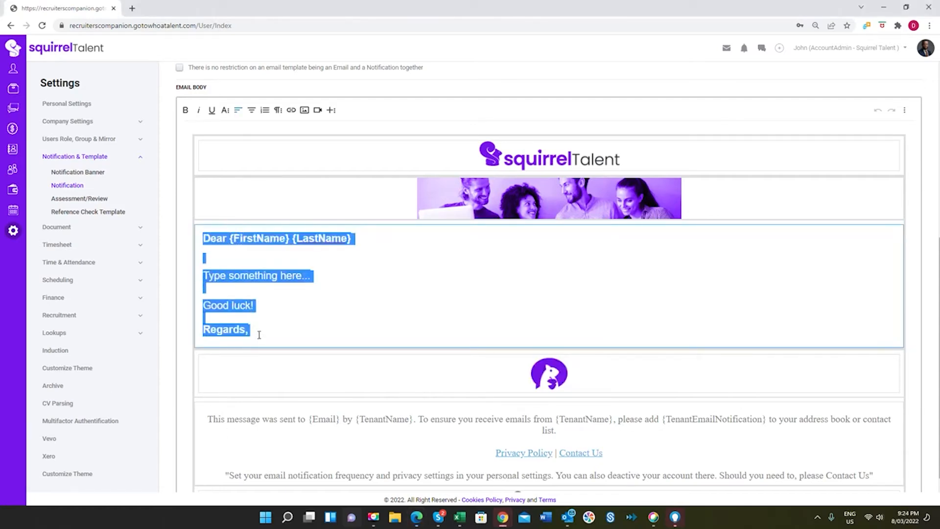
pyautogui.write('Dear {FirstName} {LastName} Thank you for your interest in a position with Squirrel Talent. We would now like you to take the time to complete our Candidate Registration.  It can be accessed at the following link. Candidate Registration Regards, Squirrel Talent')
# - Change the font of the whole message, from the greeting to the Squirrel Talent signature, to a sans-serif typeface
pyautogui.click(257, 303)
pyautogui.hotkey('shift', 'Up')
pyautogui.hotkey('shift', 'Up')
pyautogui.hotkey('shift', 'Up')
pyautogui.hotkey('shift', 'Up')
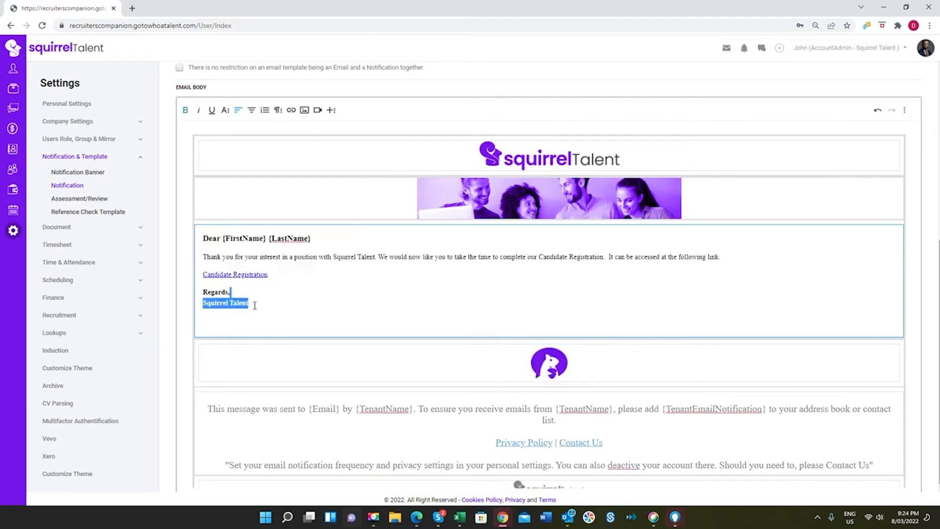
pyautogui.hotkey('shift', 'Left')
pyautogui.hotkey('shift', 'Left')
pyautogui.hotkey('shift', 'Left')
pyautogui.hotkey('shift', 'Left')
pyautogui.hotkey('shift', 'Left')
pyautogui.hotkey('shift', 'Left')
pyautogui.hotkey('shift', 'Left')
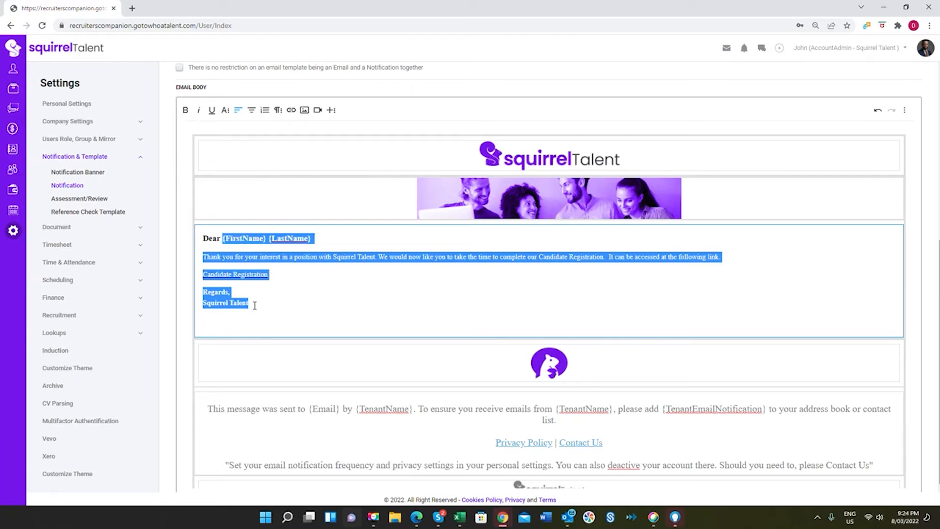
pyautogui.hotkey('shift', 'Left')
pyautogui.hotkey('shift', 'Left')
pyautogui.hotkey('shift', 'Left')
pyautogui.click(225, 110)
pyautogui.click(231, 133)
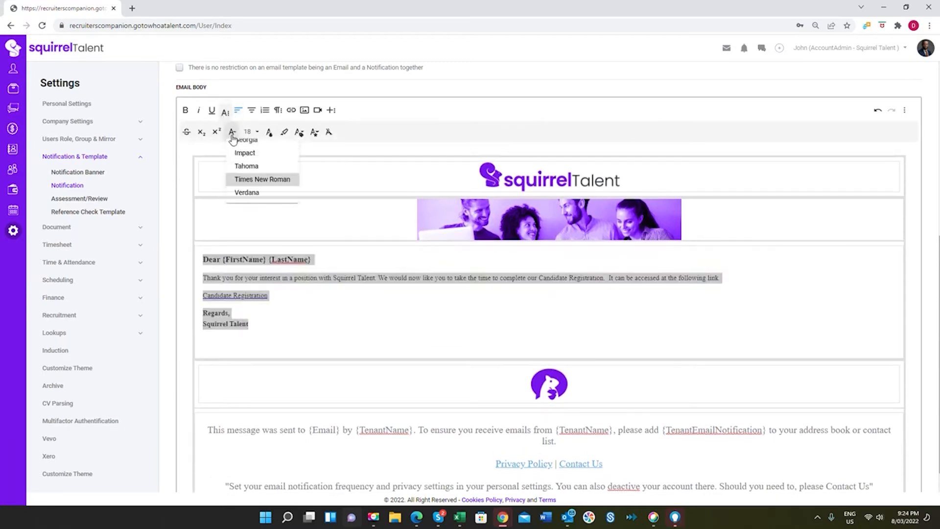
pyautogui.click(241, 148)
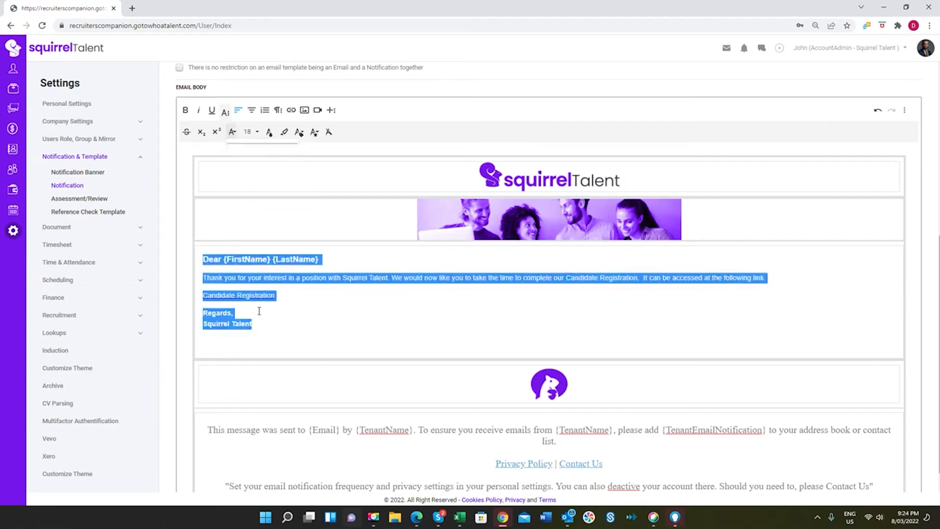
# - Set the font size of the "Regards, Squirrel Talent" sign-off to 18
pyautogui.click(259, 323)
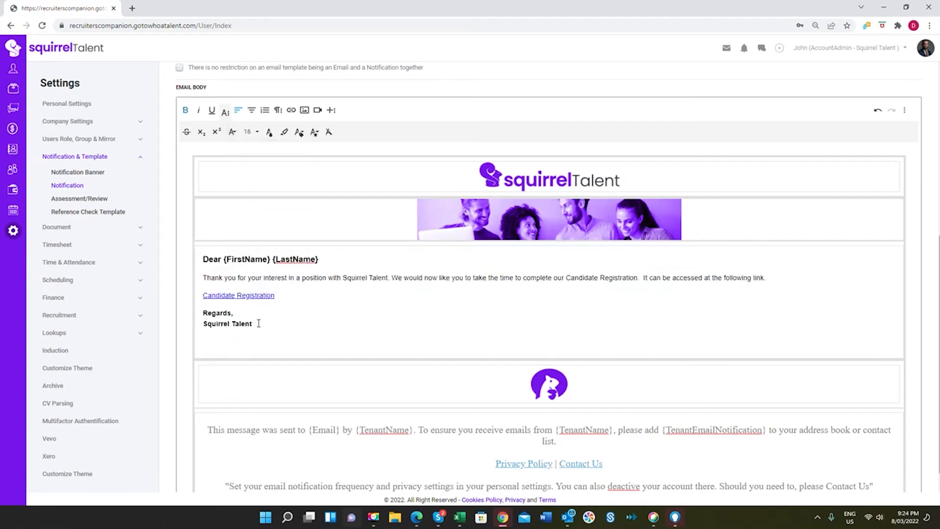
pyautogui.tripleClick(259, 323)
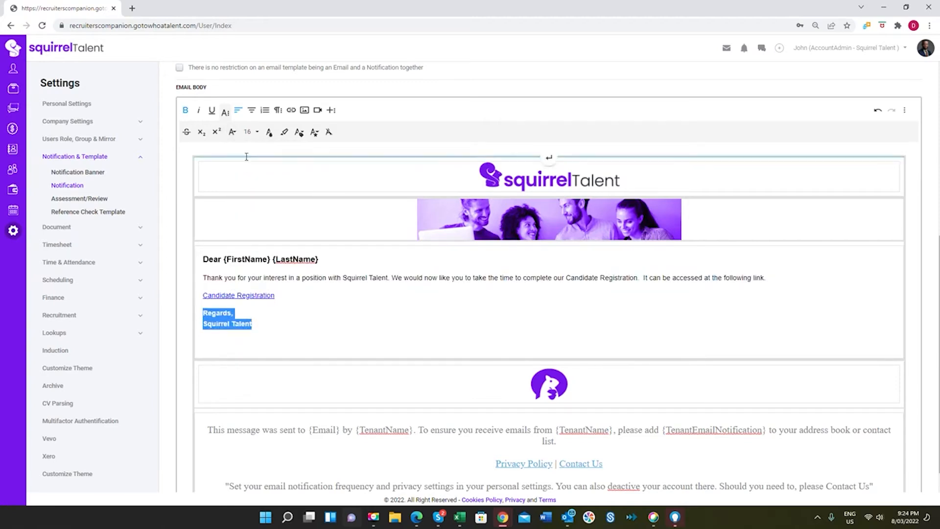
pyautogui.click(250, 132)
pyautogui.click(254, 228)
pyautogui.click(302, 323)
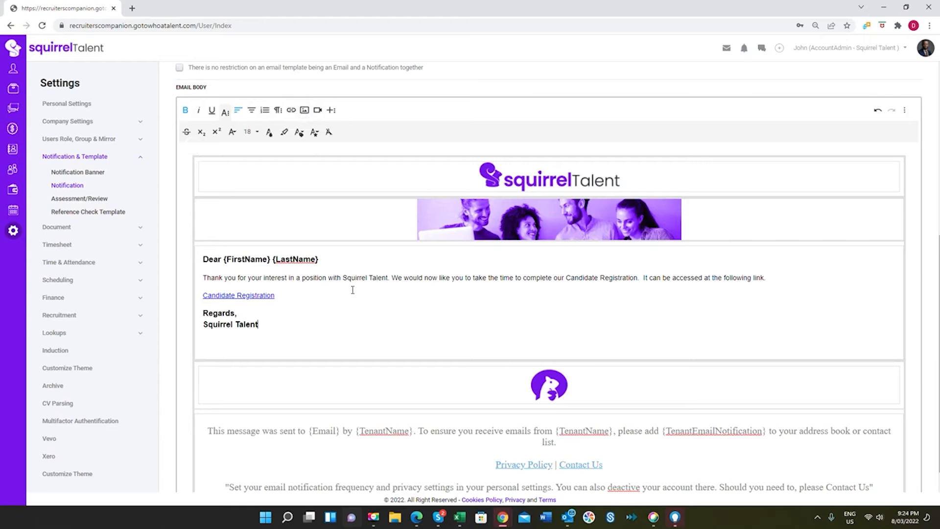
# - Replace the hyperlink on the "Candidate Registration" line of the message with {CandidateAssessmentLink}, set to open in a new tab
pyautogui.click(255, 296)
pyautogui.click(269, 316)
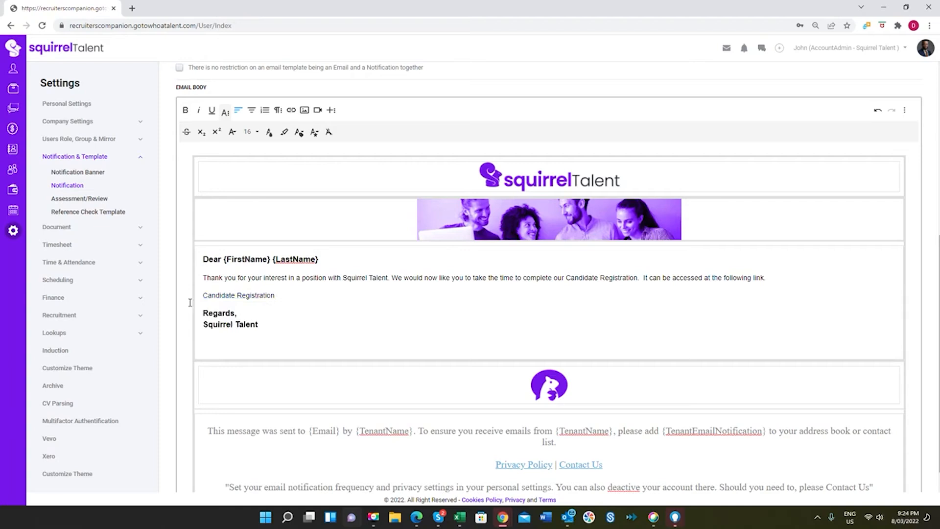
pyautogui.click(278, 296)
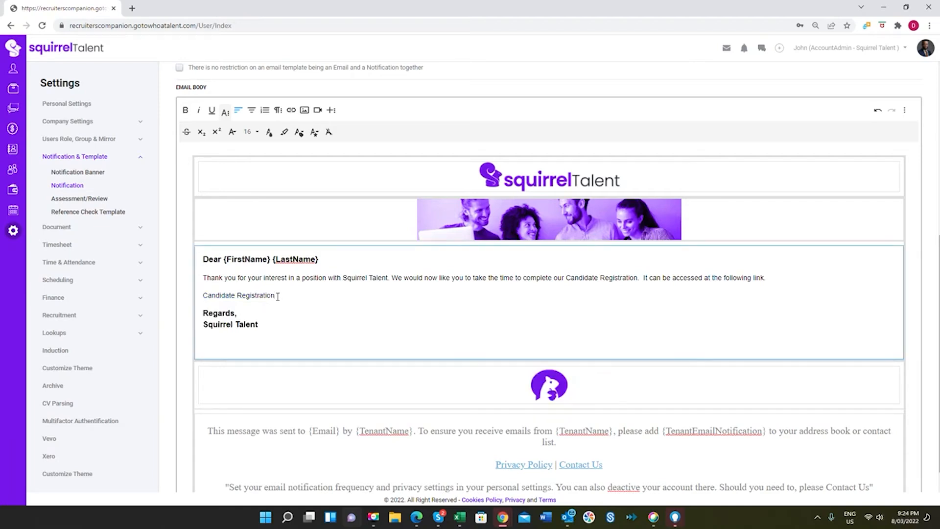
pyautogui.hotkey('shift', 'Left')
pyautogui.hotkey('shift', 'Left')
pyautogui.hotkey('shift', 'Left')
pyautogui.hotkey('shift', 'Left')
pyautogui.hotkey('shift', 'Left')
pyautogui.hotkey('shift', 'Left')
pyautogui.hotkey('shift', 'Left')
pyautogui.hotkey('shift', 'Left')
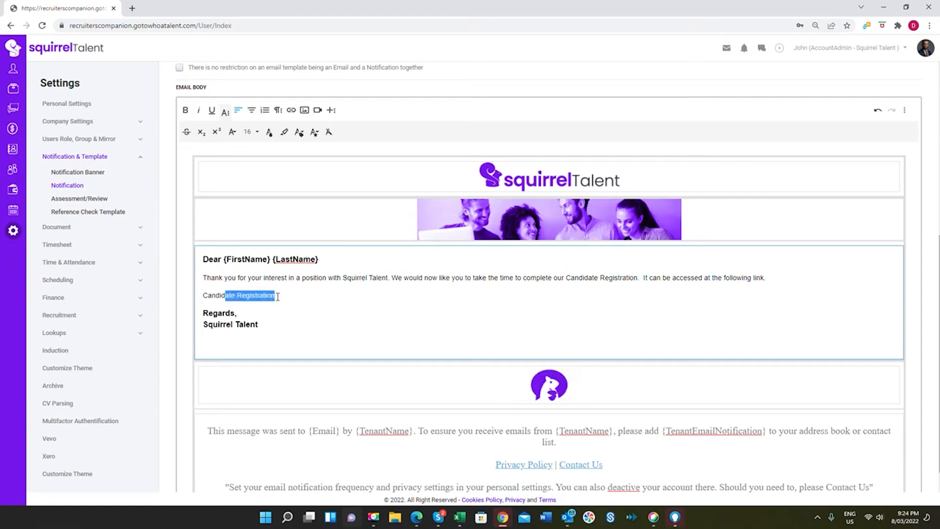
pyautogui.hotkey('shift', 'Left')
pyautogui.hotkey('shift', 'Left')
pyautogui.hotkey('shift', 'Left')
pyautogui.hotkey('shift', 'Left')
pyautogui.click(290, 110)
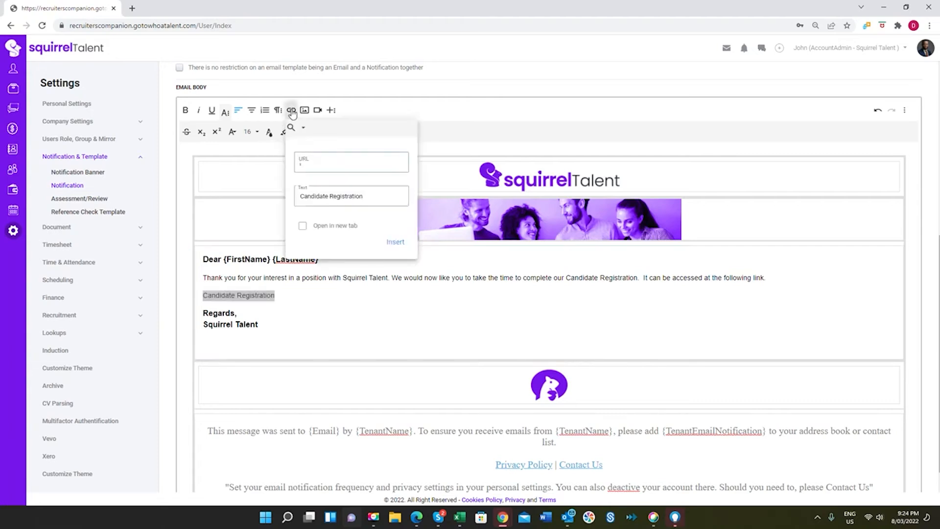
pyautogui.click(308, 160)
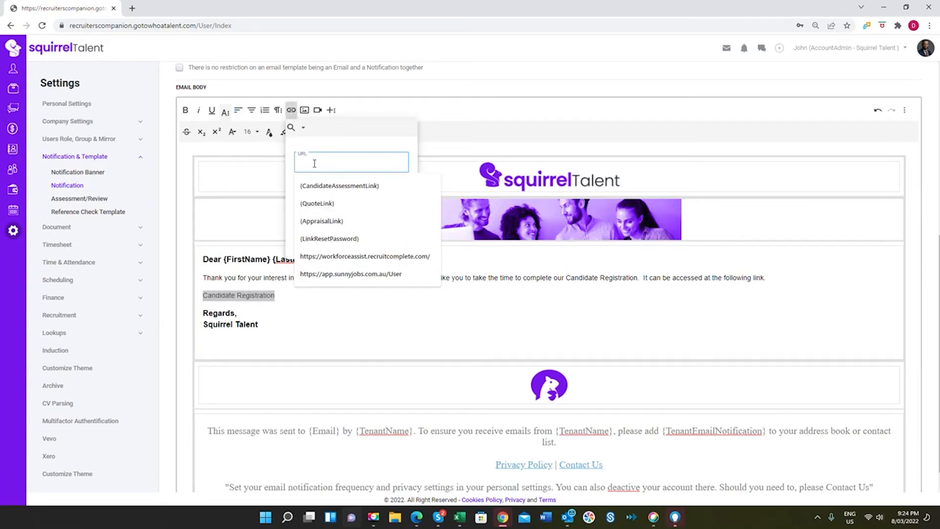
pyautogui.click(319, 190)
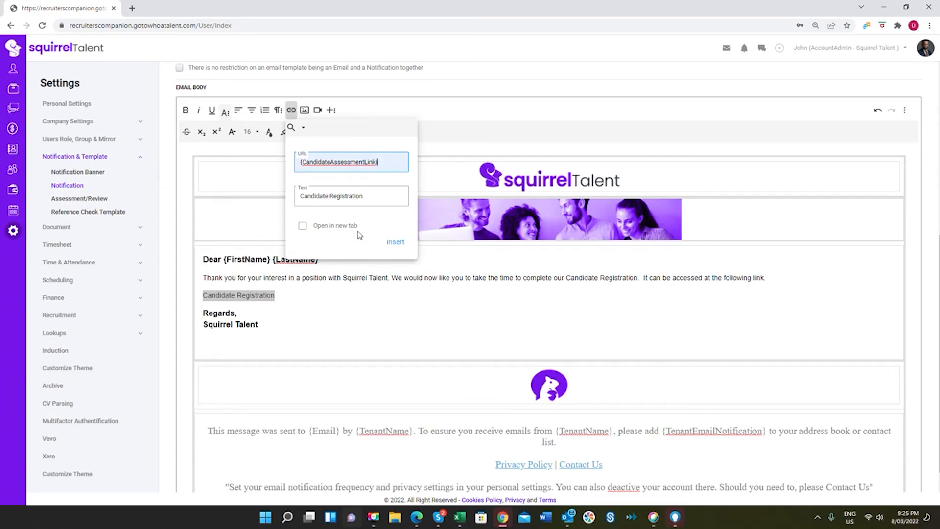
pyautogui.click(303, 226)
pyautogui.click(396, 243)
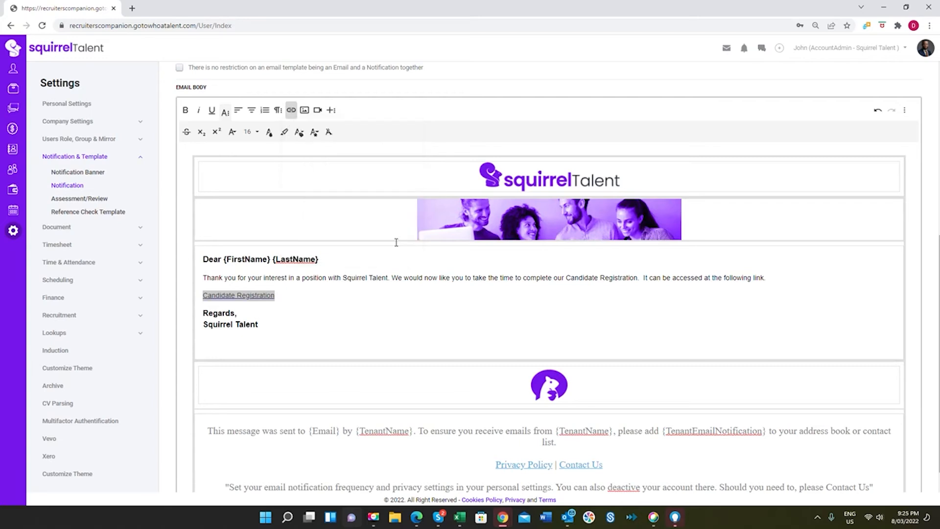
pyautogui.click(312, 320)
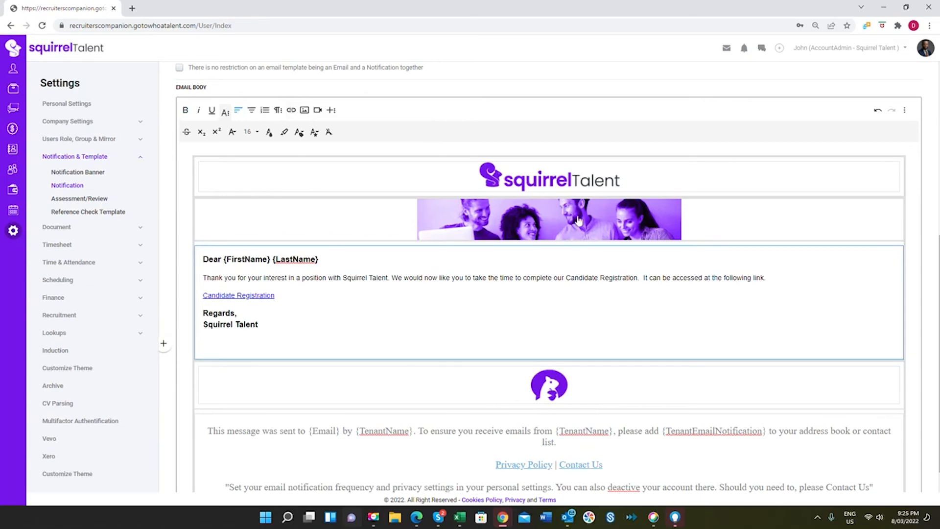
# - Save the Candidate Registration notification template
pyautogui.scroll(4, 576, 225)
pyautogui.scroll(2, 577, 226)
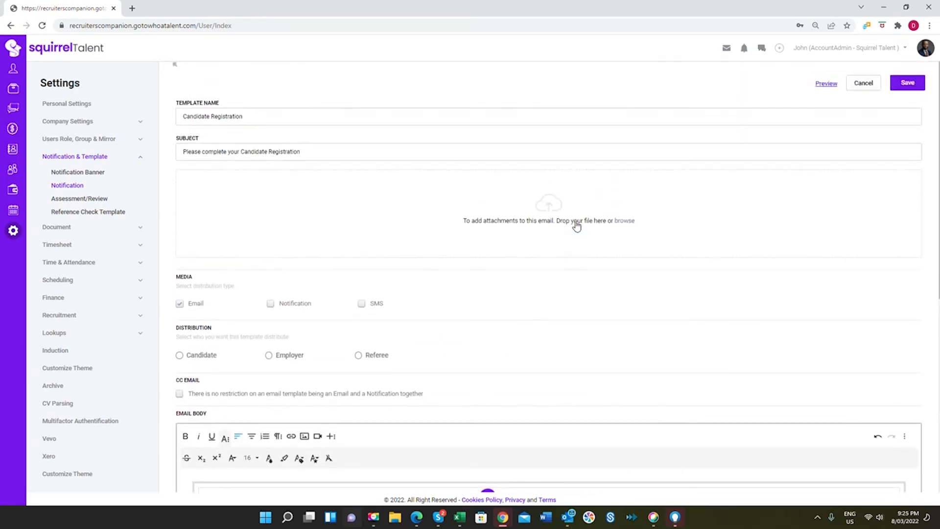
pyautogui.click(901, 85)
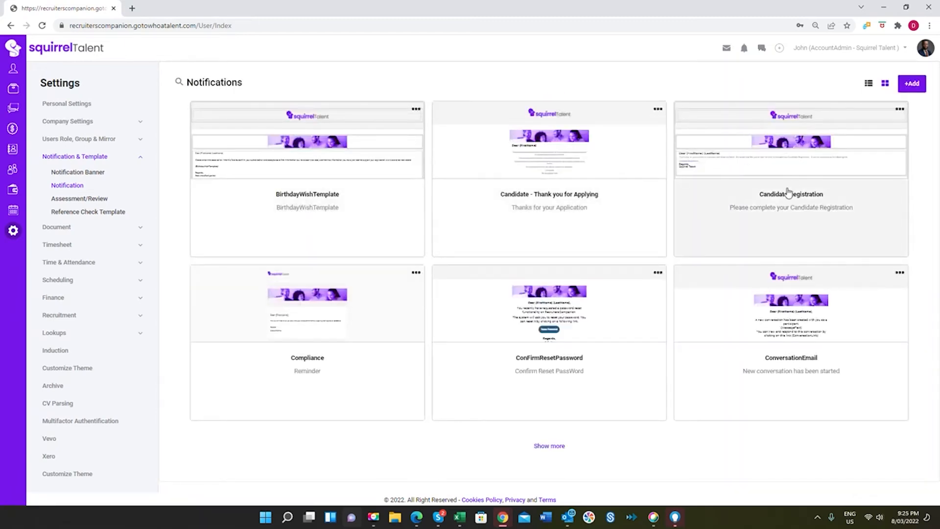
# - Open the preferences of the Candidate Registration assessment template
pyautogui.click(79, 199)
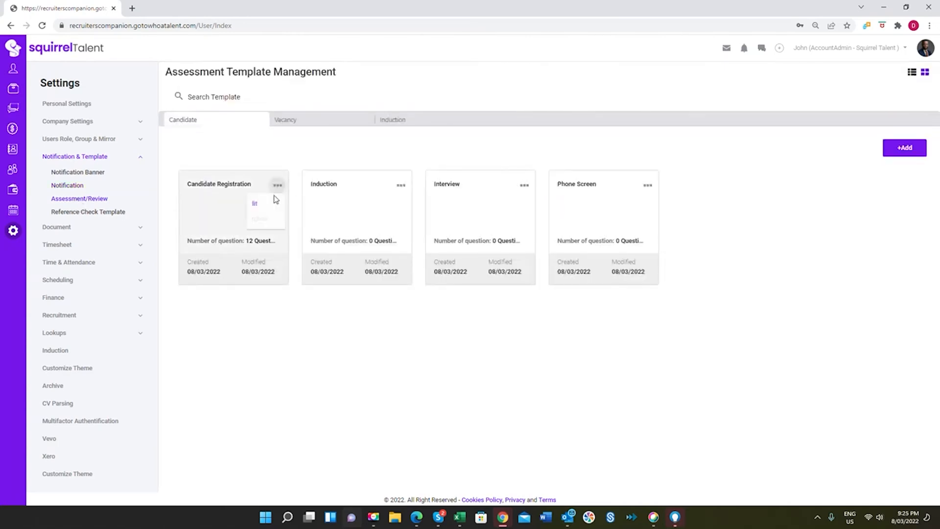
pyautogui.click(277, 185)
pyautogui.click(272, 201)
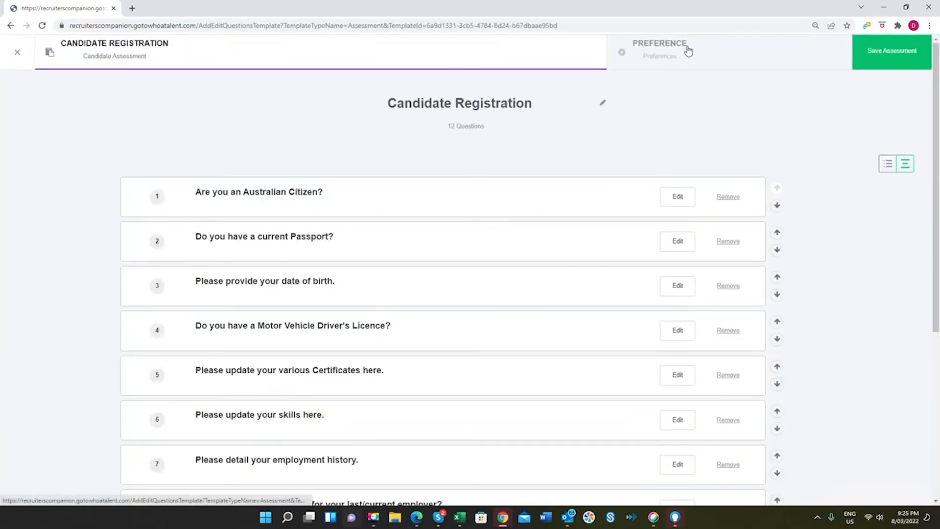
pyautogui.click(687, 51)
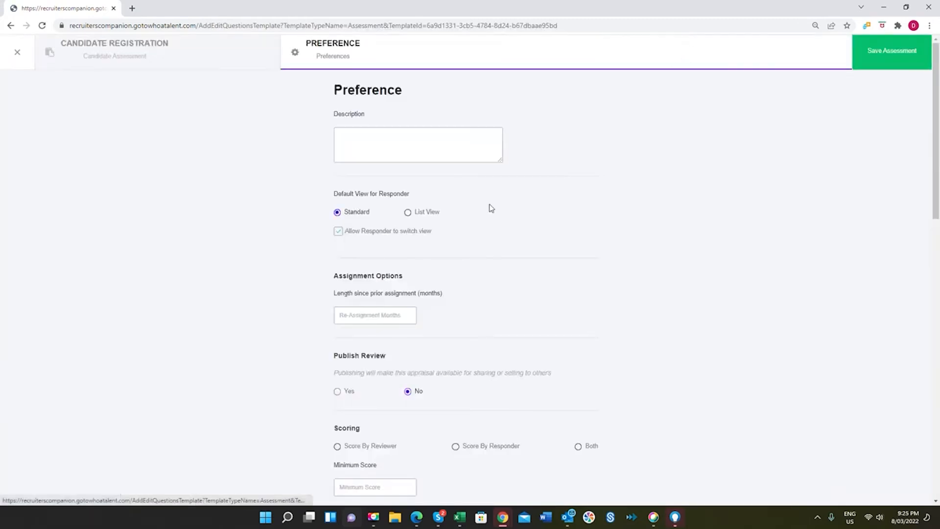
# - Set the assessment's Assignment Email to the Candidate Registration template, save the preferences and close the assessment editor
pyautogui.scroll(-10, 516, 187)
pyautogui.scroll(1, 382, 392)
pyautogui.scroll(-5, 375, 416)
pyautogui.click(364, 351)
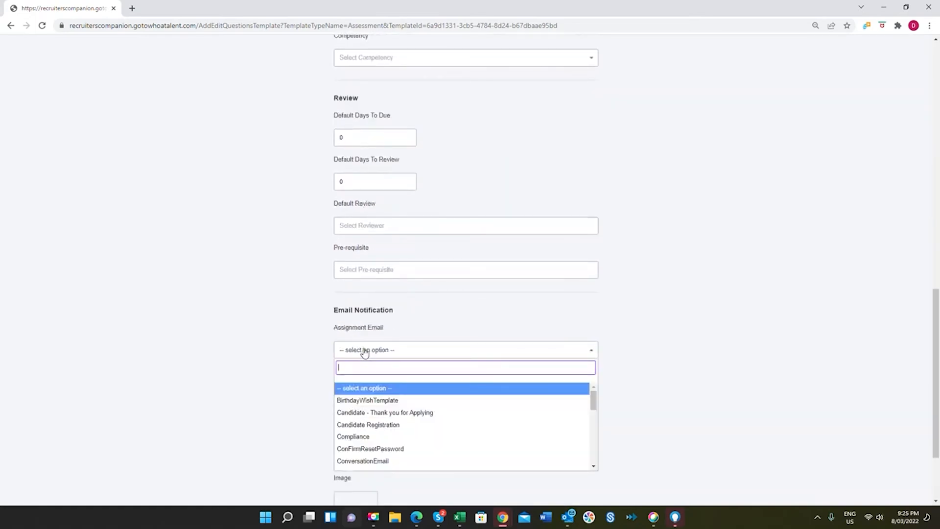
pyautogui.click(368, 424)
pyautogui.scroll(-2, 260, 372)
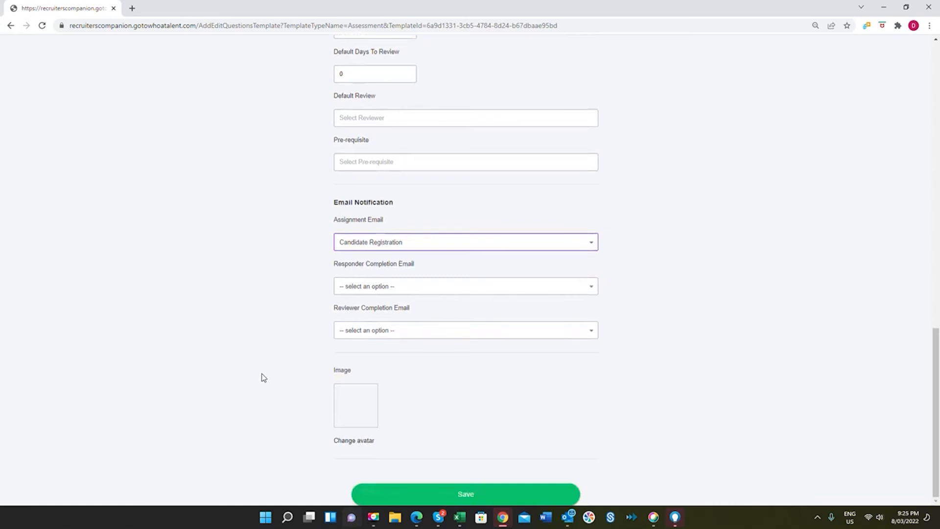
pyautogui.click(442, 494)
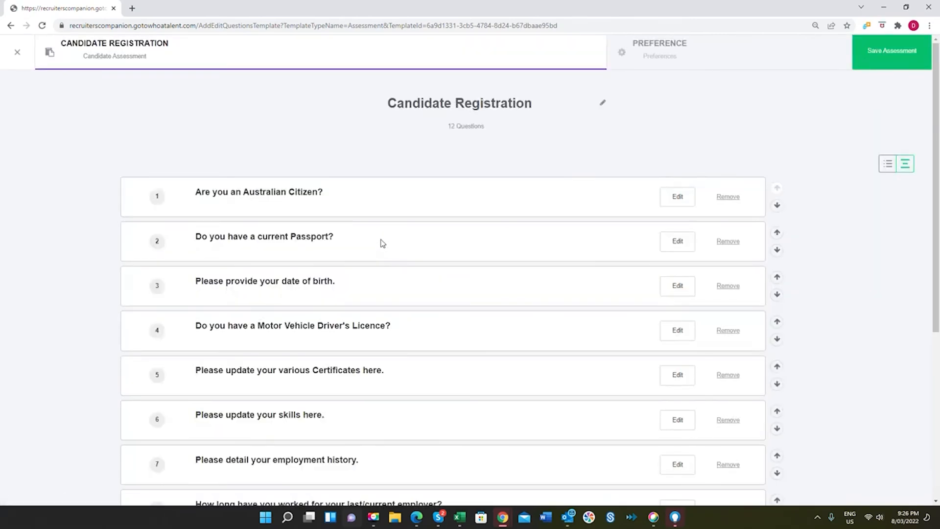
pyautogui.click(17, 53)
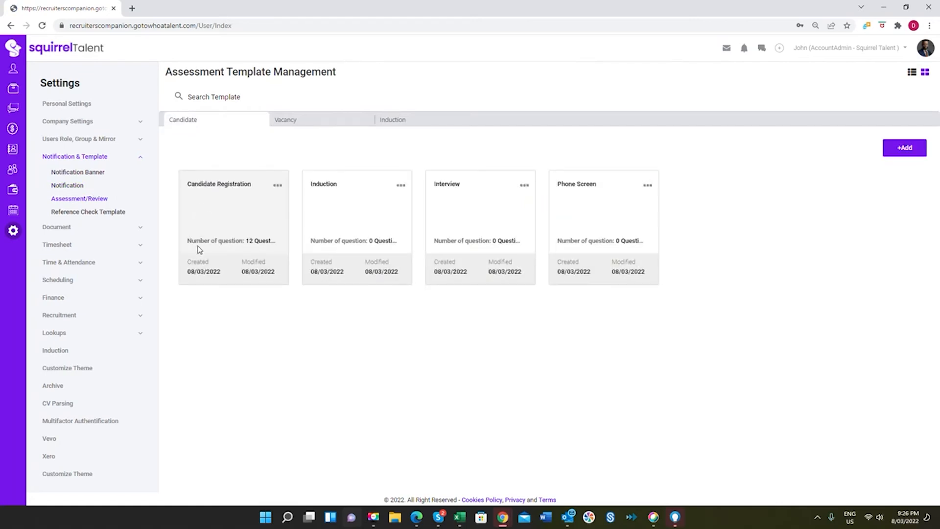
# - Review the Candidate Registration assessment settings and reviewer position on the Registration status of the Generic On Boarding Pipeline, and save the status
pyautogui.click(60, 315)
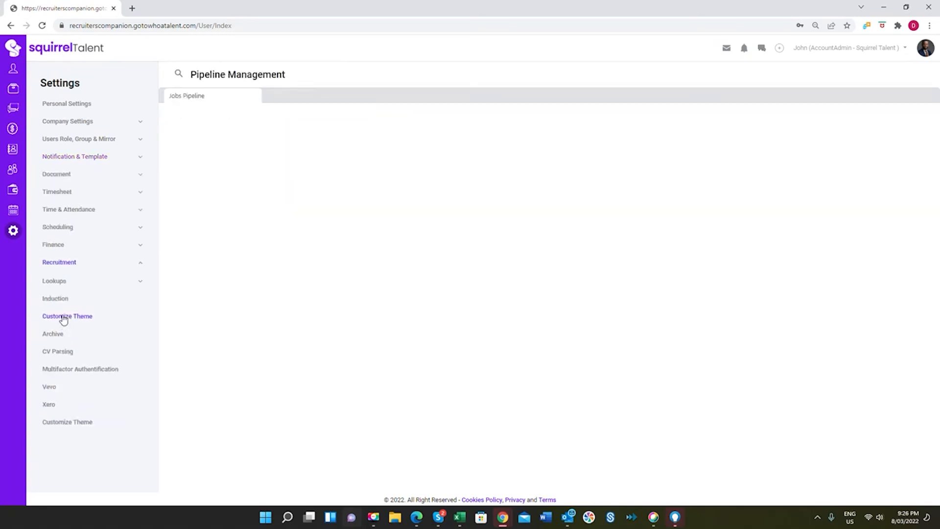
pyautogui.click(58, 280)
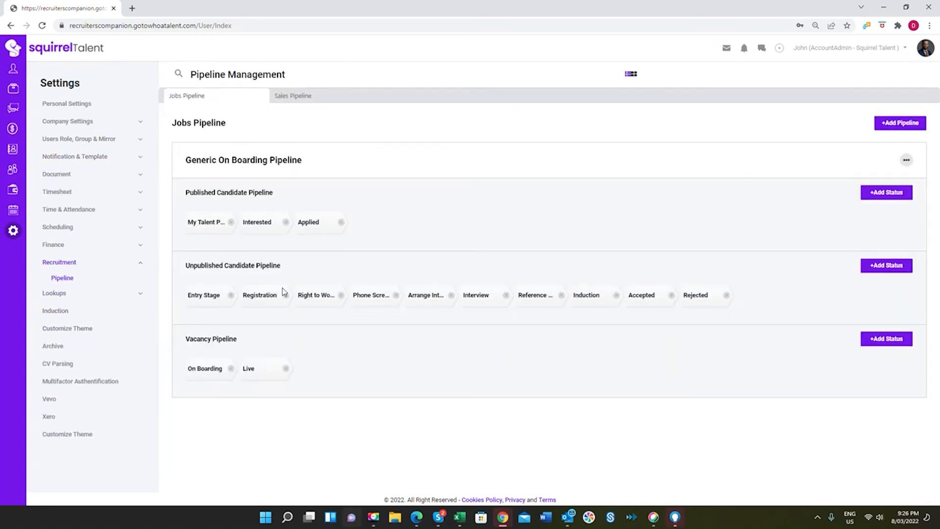
pyautogui.click(254, 293)
pyautogui.click(415, 166)
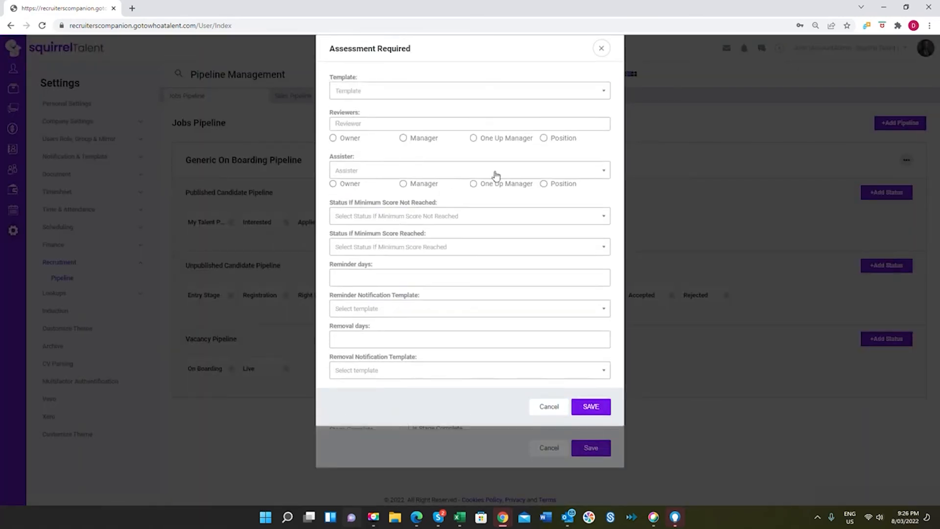
pyautogui.click(543, 138)
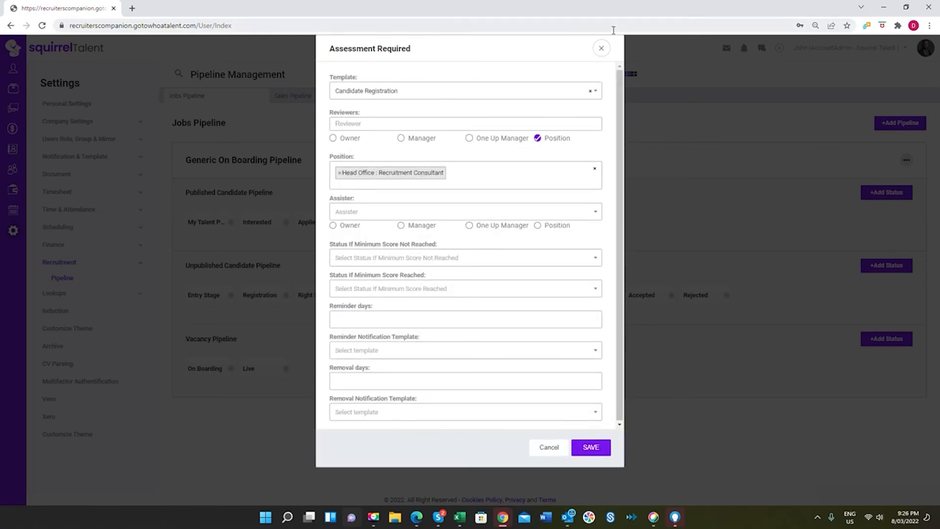
pyautogui.click(601, 48)
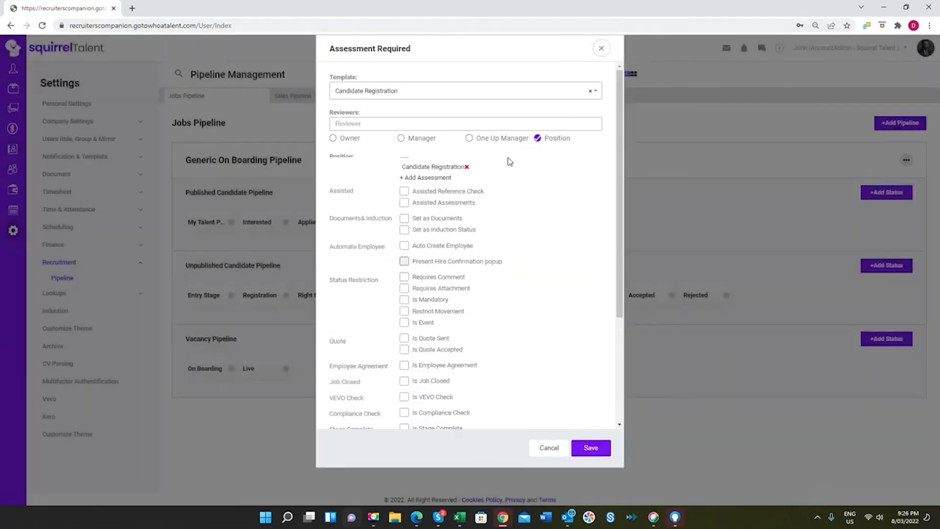
pyautogui.click(592, 448)
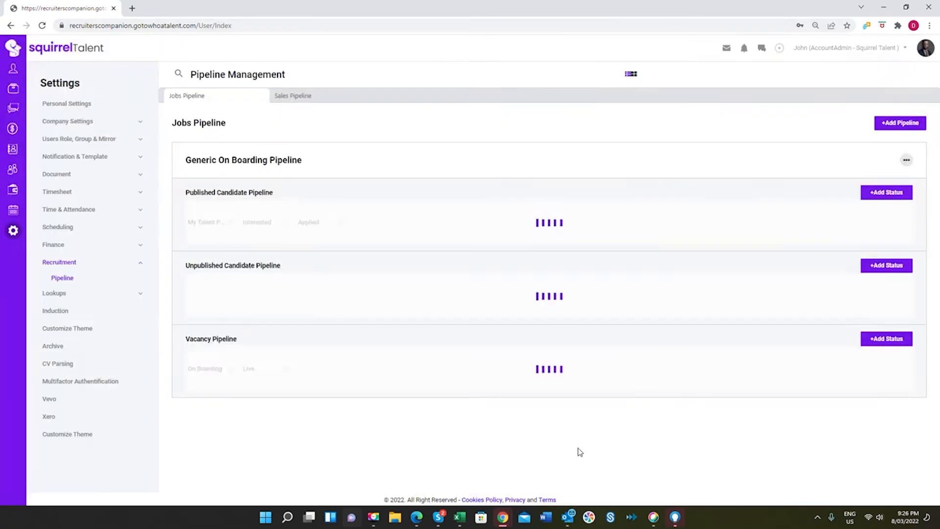
# - Open the Candidate Registration assessment template for editing
pyautogui.click(68, 157)
pyautogui.click(67, 200)
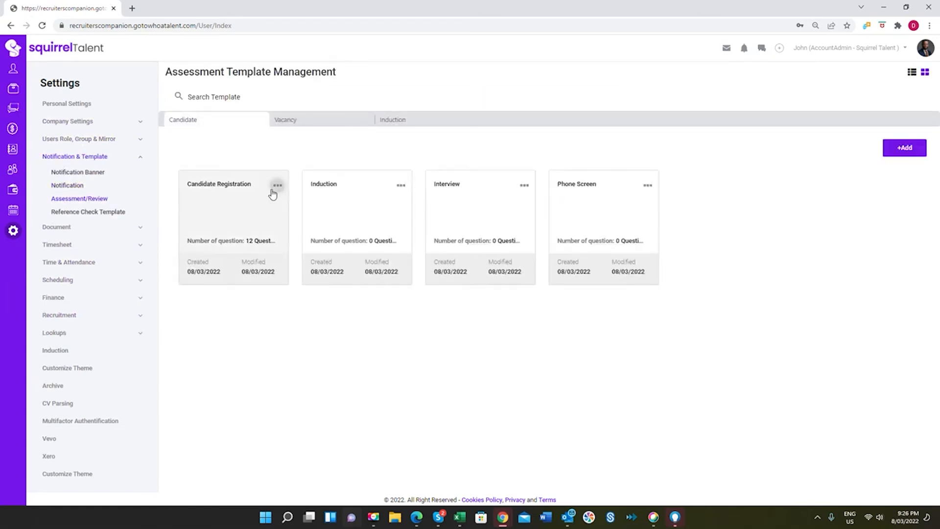
pyautogui.click(275, 187)
pyautogui.click(272, 205)
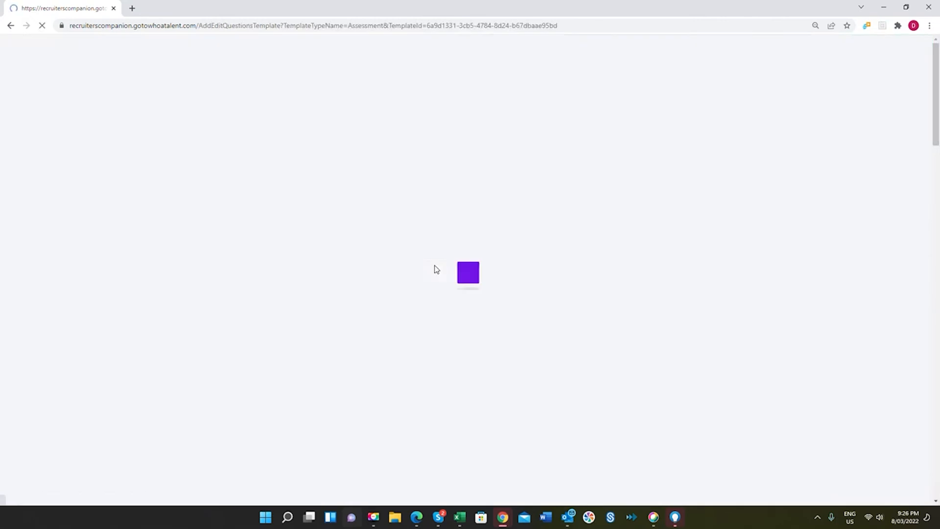
# - Examine the reviewer question and its next-stage options under question 12, the authentication code request, then save and close the question
pyautogui.scroll(-1, 436, 269)
pyautogui.scroll(-5, 436, 269)
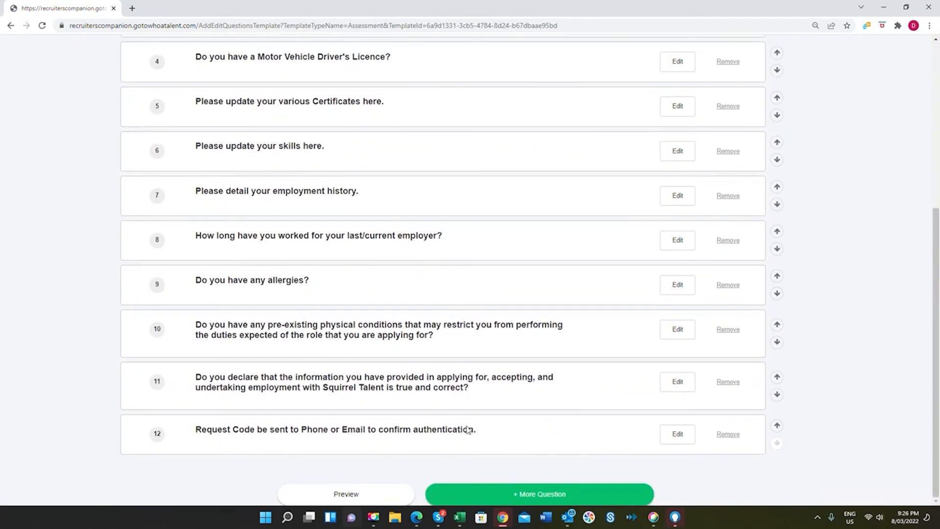
pyautogui.click(666, 438)
pyautogui.scroll(-5, 512, 361)
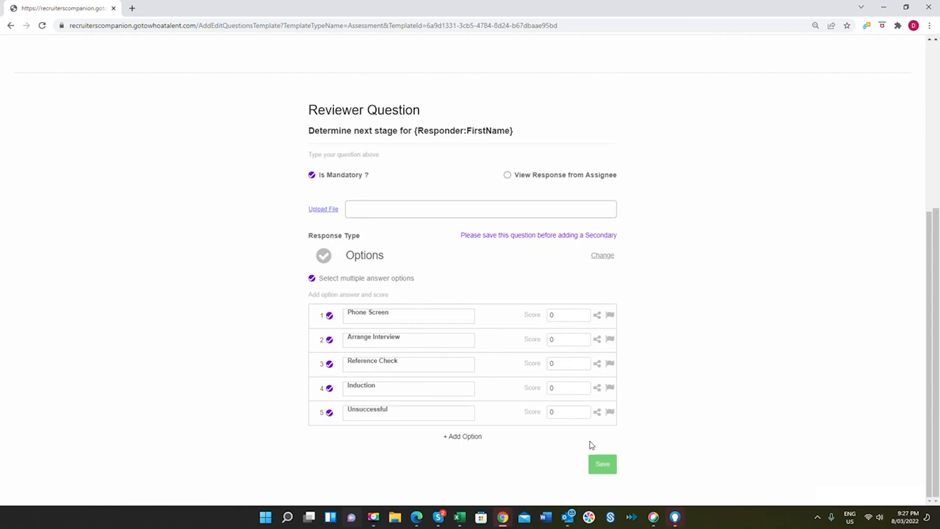
pyautogui.click(602, 464)
pyautogui.scroll(6, 854, 152)
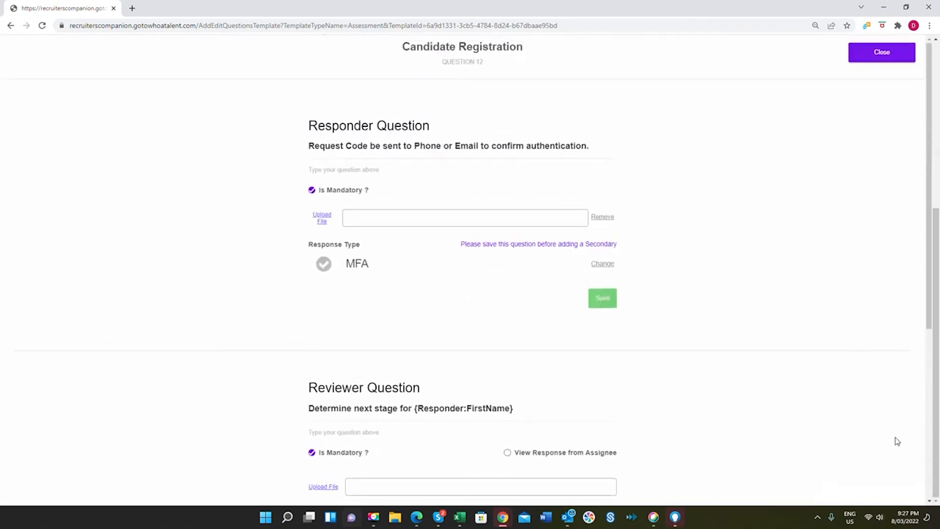
pyautogui.click(876, 55)
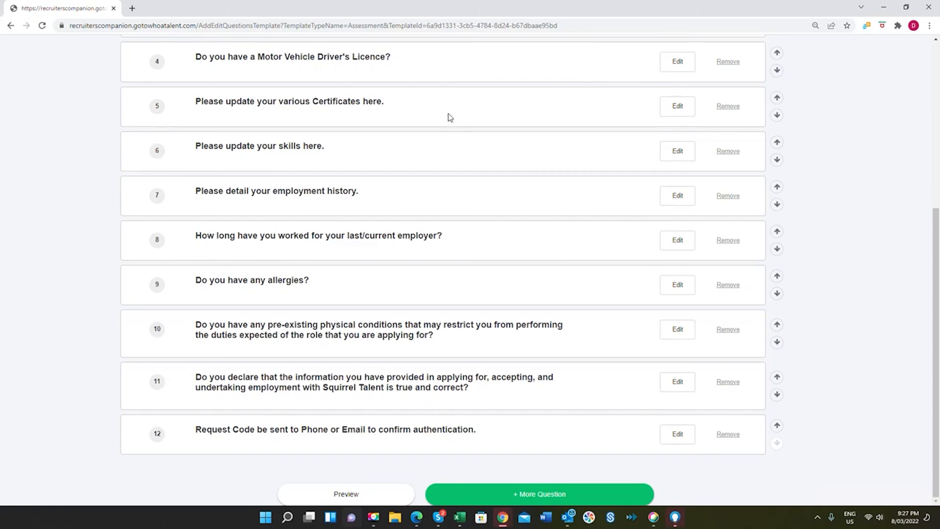
# - Save the Candidate Registration assessment on closing, and exit its editor without saving a second time
pyautogui.scroll(6, 549, 147)
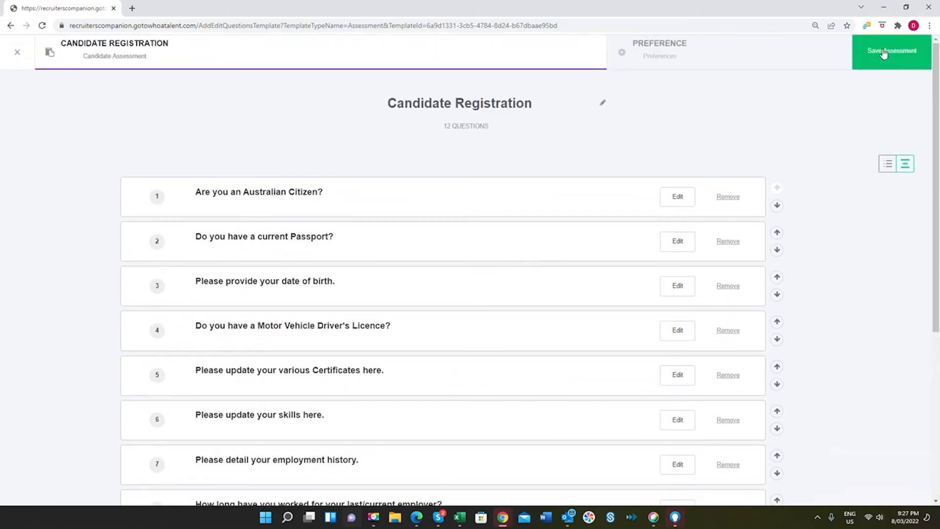
pyautogui.click(17, 53)
pyautogui.click(546, 165)
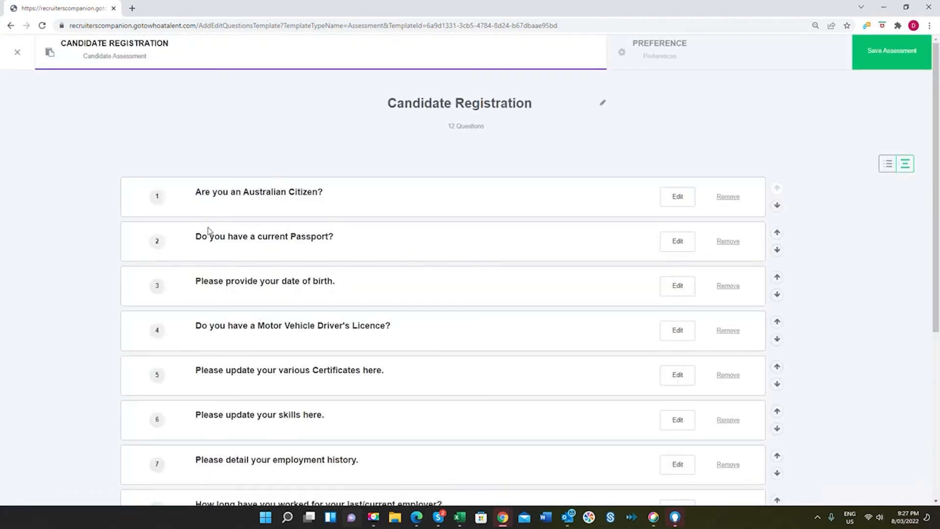
pyautogui.click(17, 53)
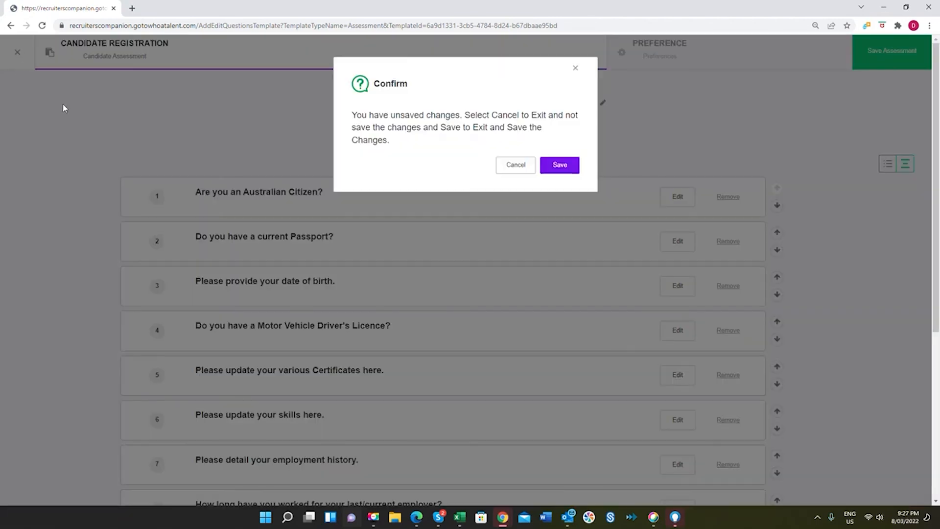
pyautogui.click(519, 168)
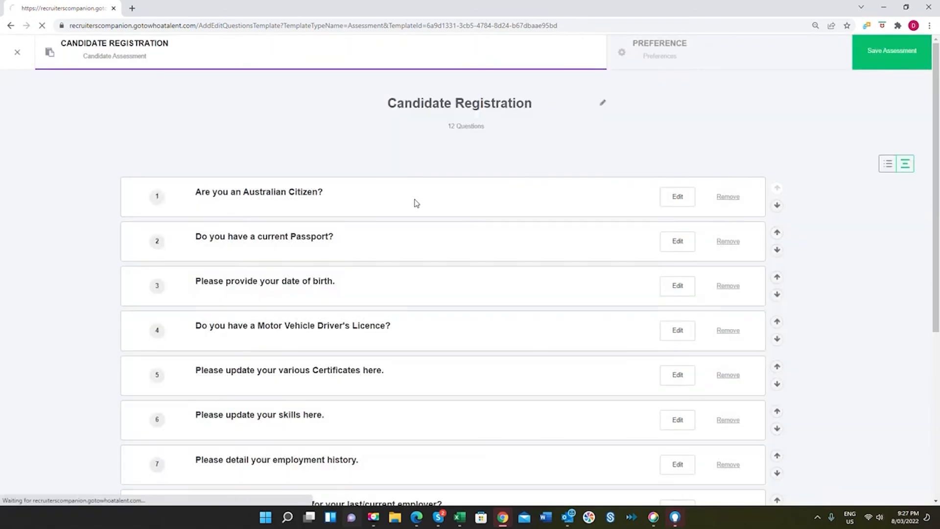